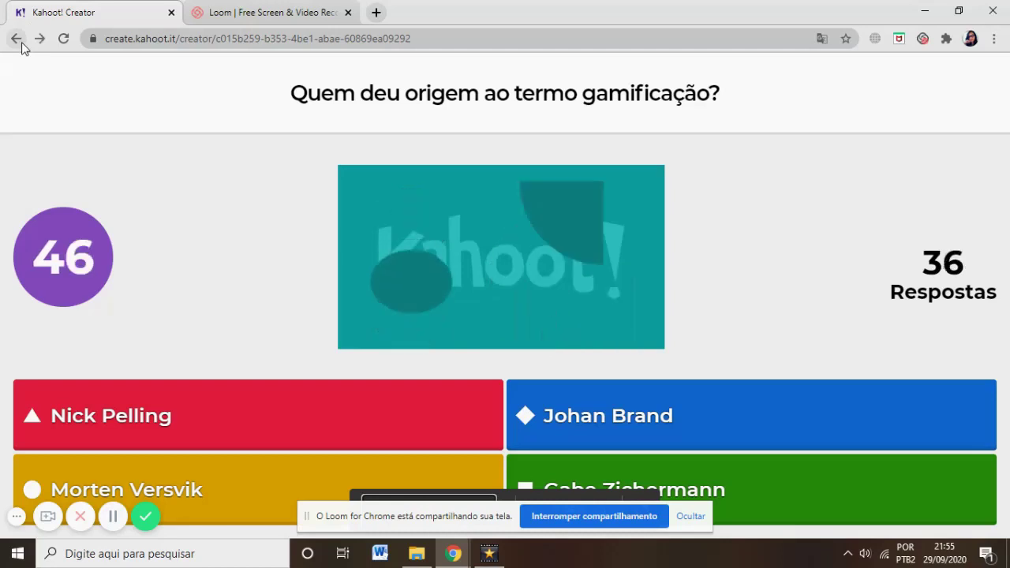
Step: Leave the question preview, finish editing the "Gamificação na educação" kahoot and open the list of own kahoots
left_click(17, 39)
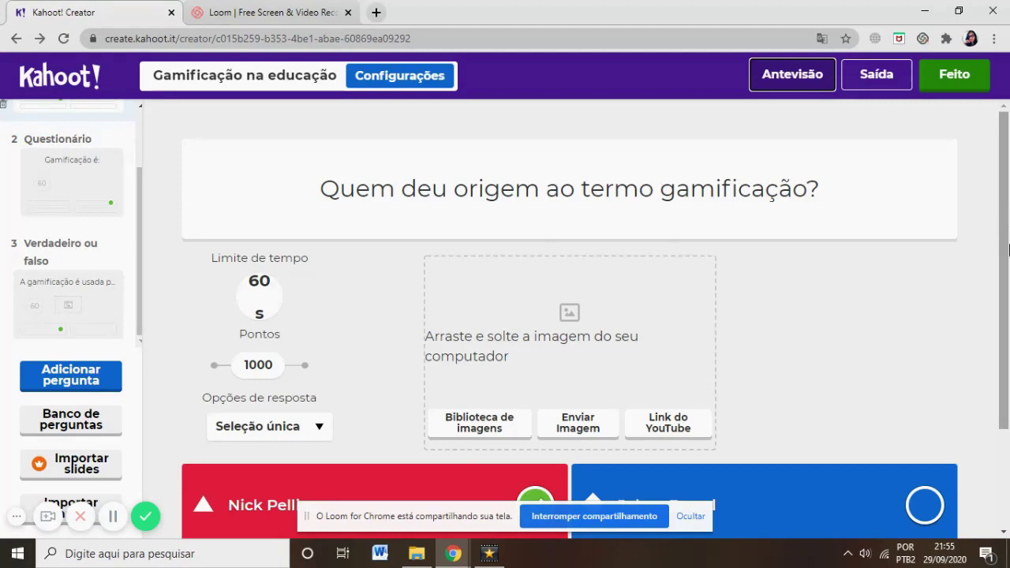
left_click(942, 87)
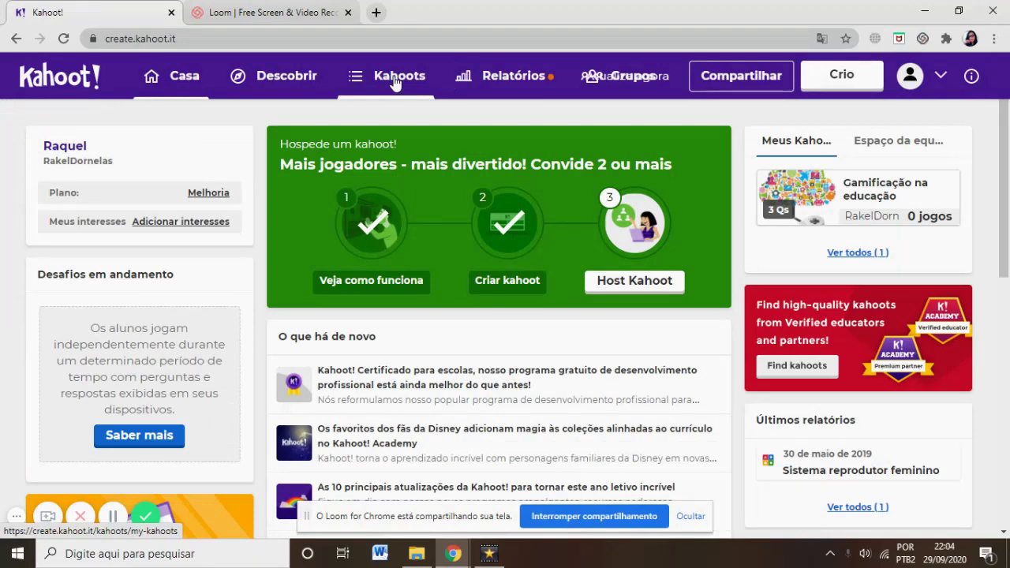
left_click(395, 82)
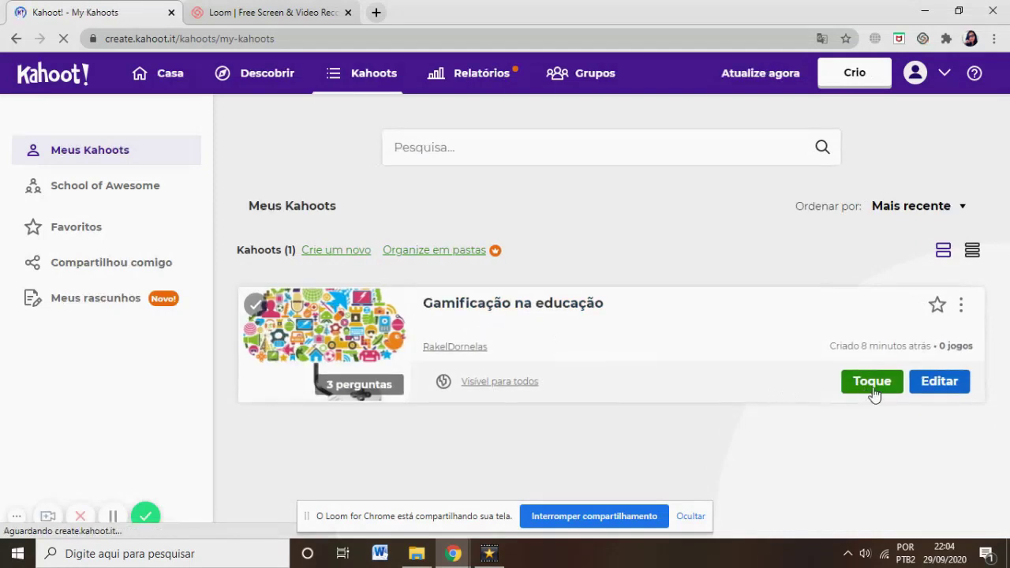
left_click(939, 382)
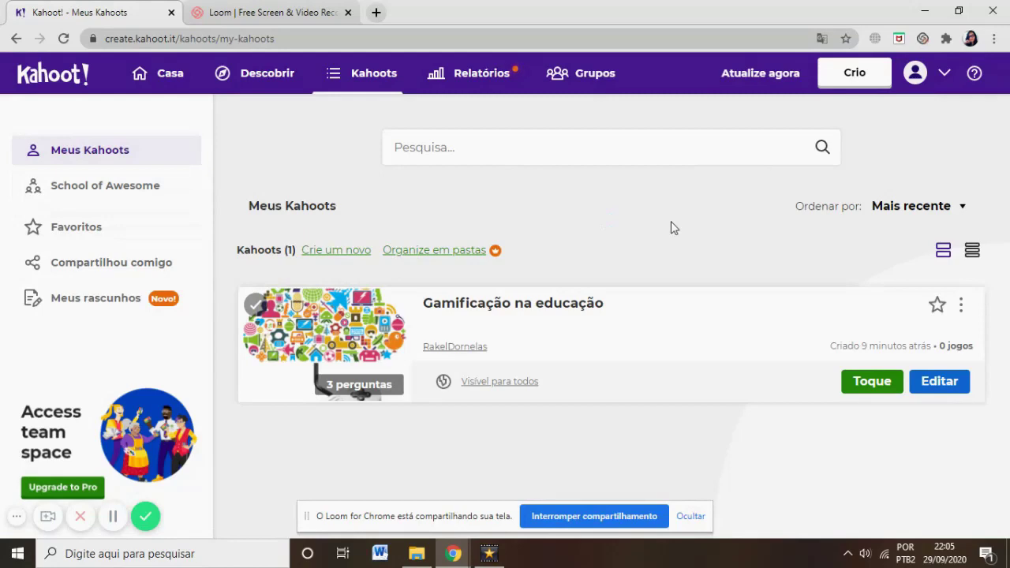
Step: Add the "Gamificação na educação" kahoot to the favorites and check its available options in the Favorites list
left_click(935, 317)
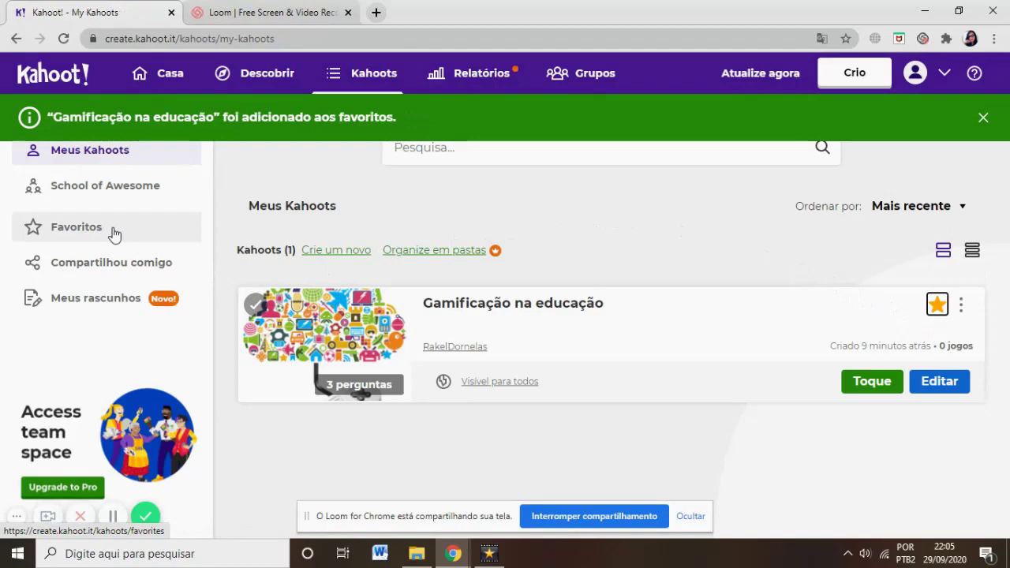
left_click(114, 235)
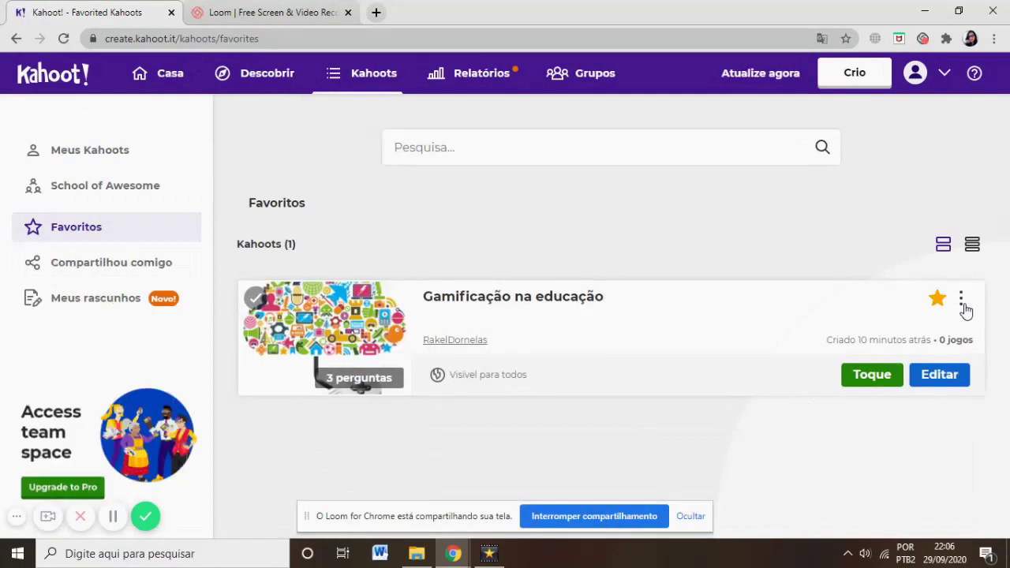
left_click(961, 300)
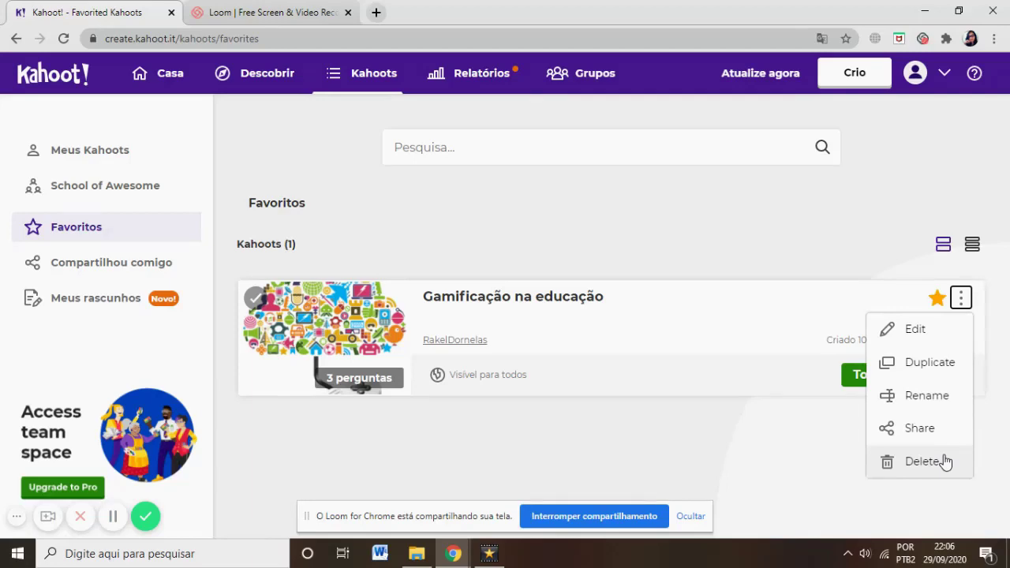
left_click(829, 410)
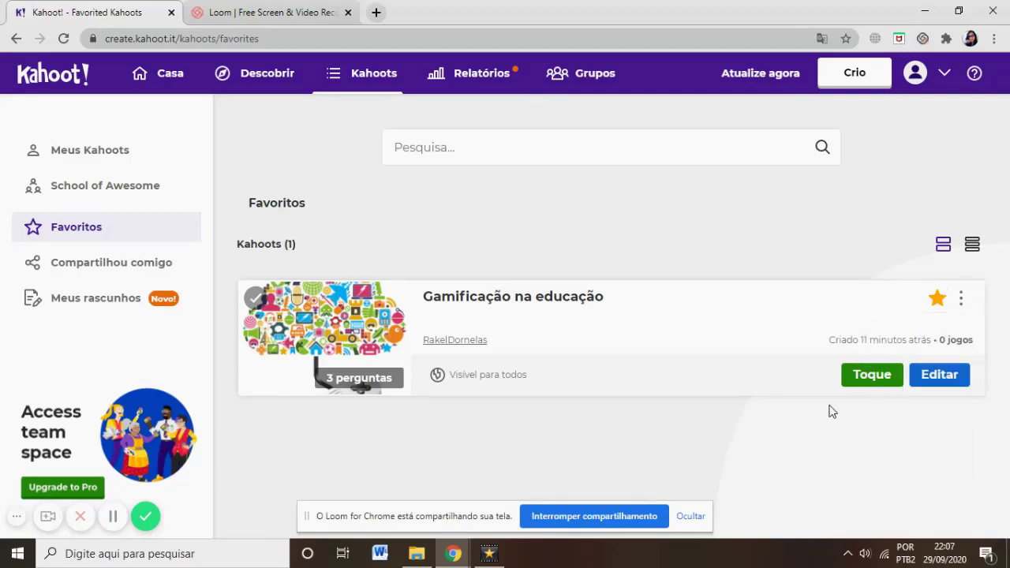
Step: Start playing the "Gamificação na educação" kahoot as an assigned self-paced challenge
left_click(872, 375)
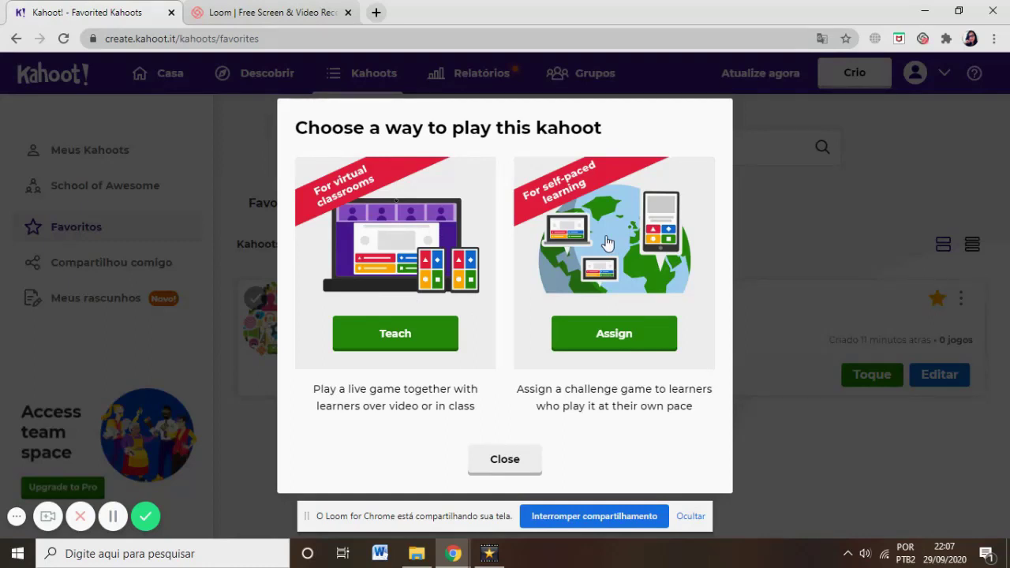
left_click(602, 341)
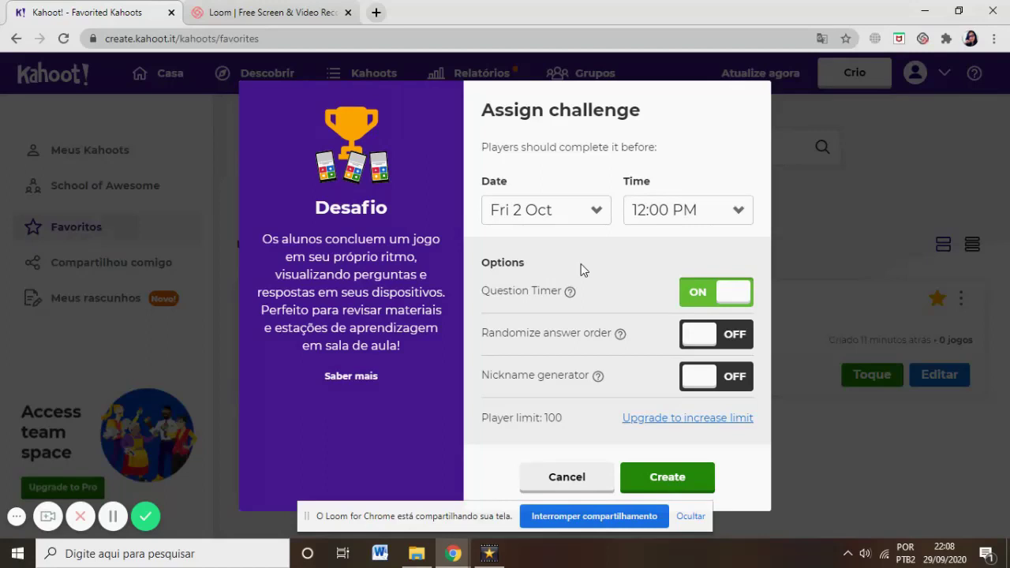
right_click(581, 264)
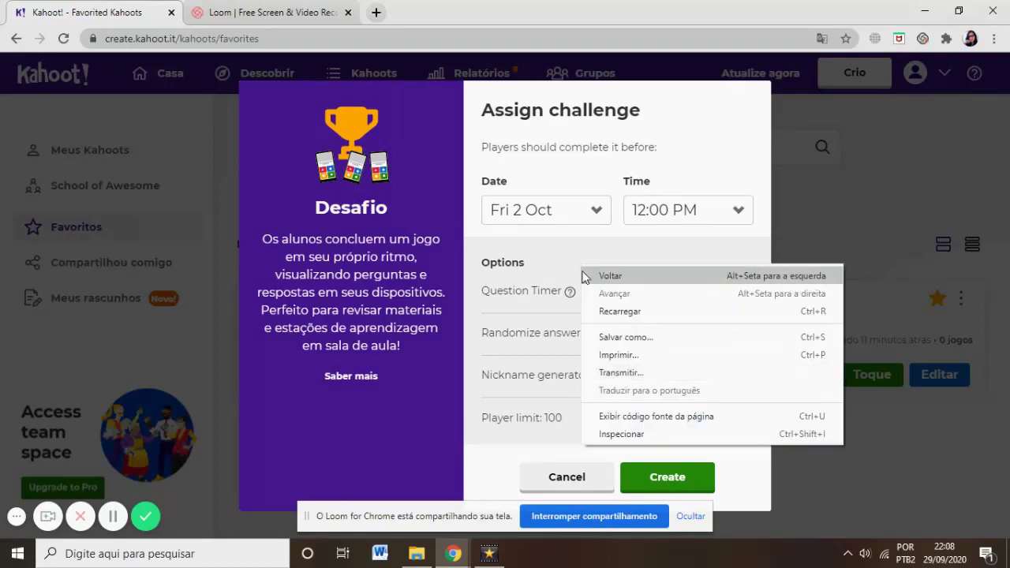
left_click(571, 257)
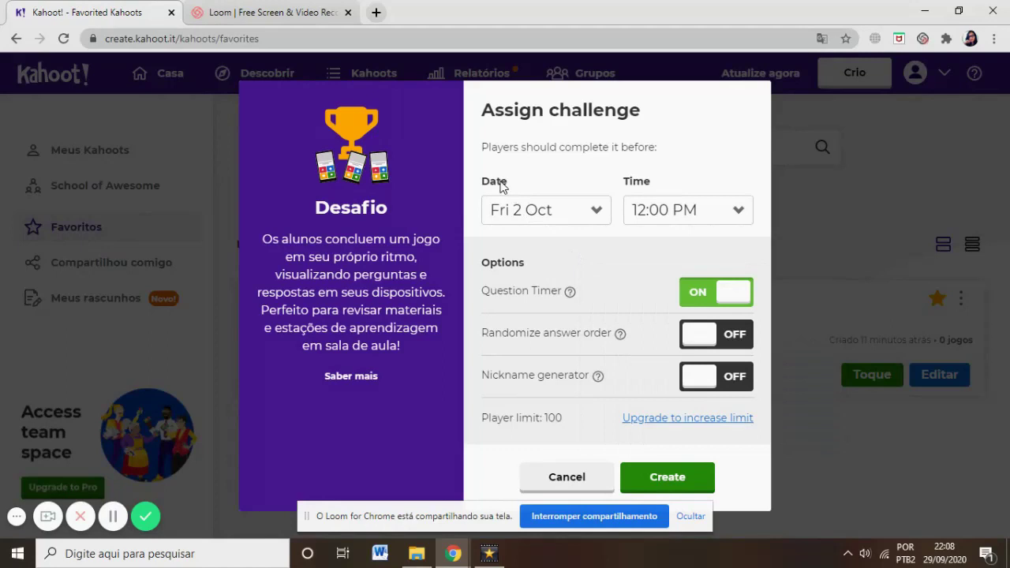
Step: Set the challenge deadline to Saturday 3 October at 18h00
left_click(582, 215)
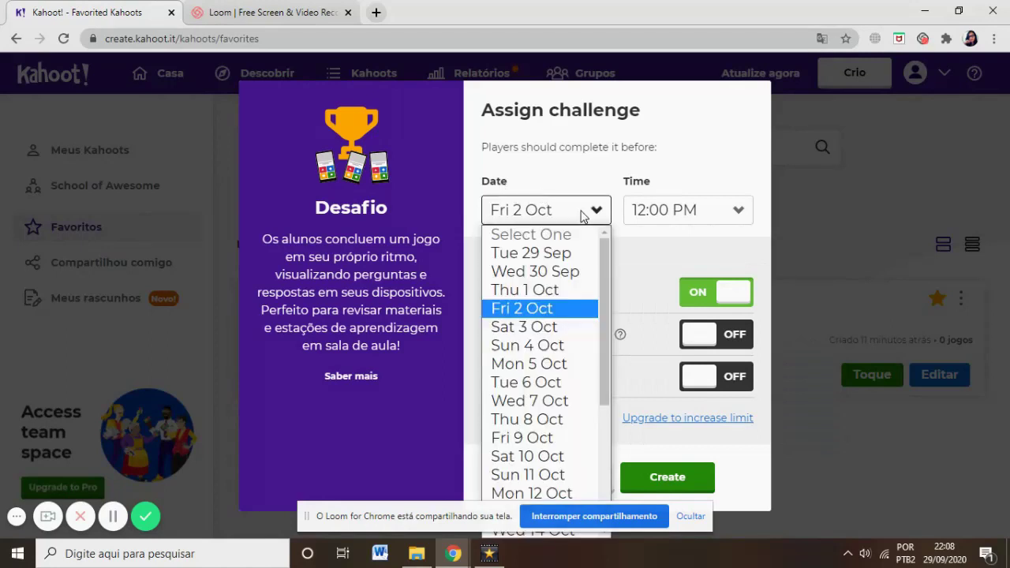
left_click(556, 330)
left_click(683, 217)
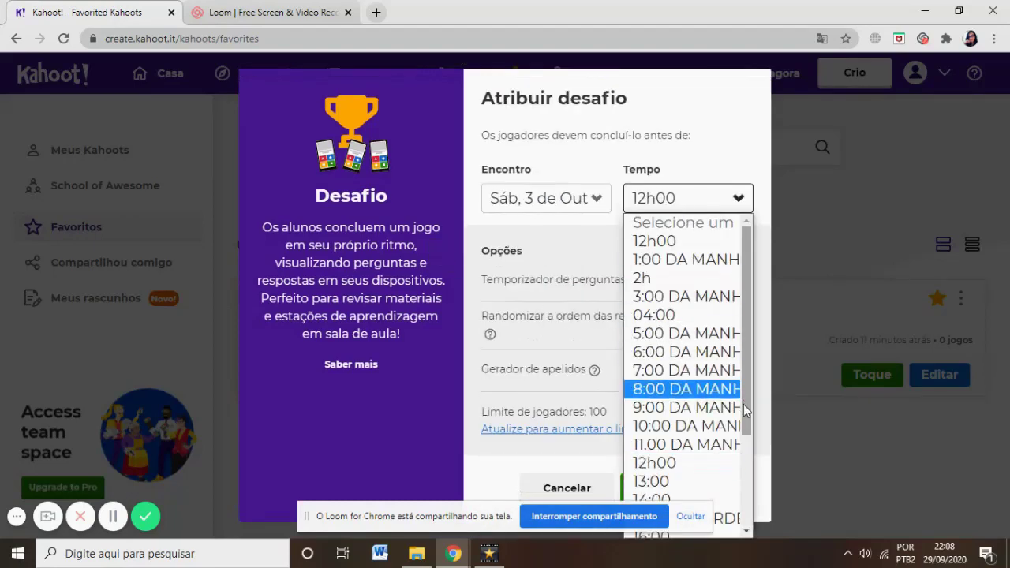
scroll(751, 438, "down", 2)
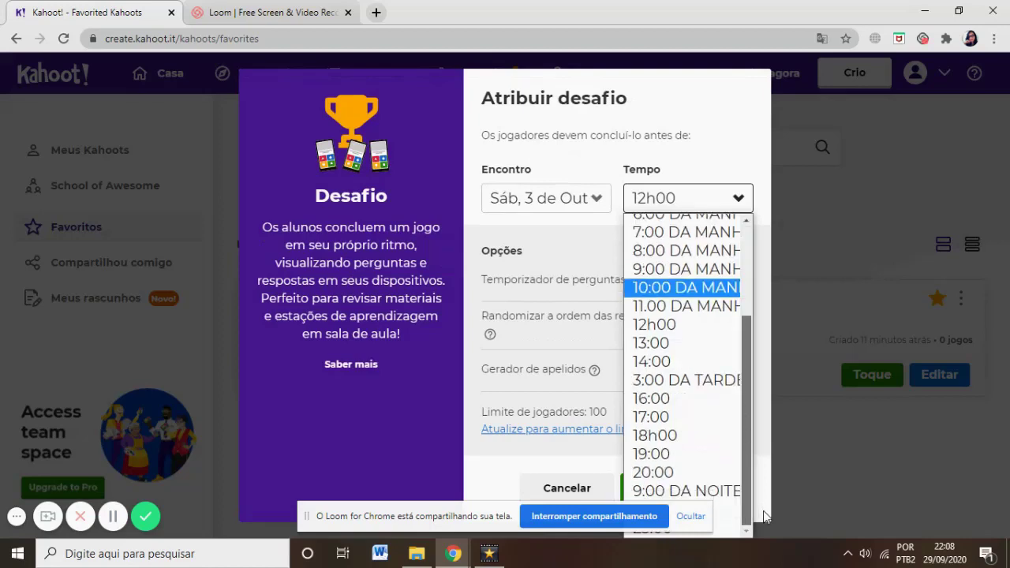
left_click(659, 436)
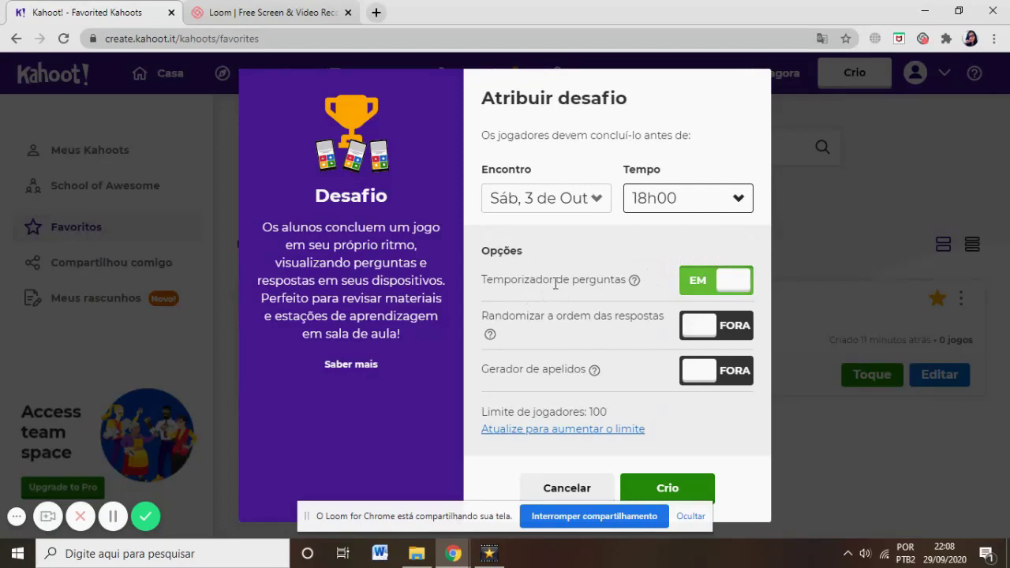
Step: Create the challenge with the question timer and randomized answer order on and the nickname generator off
left_click(691, 285)
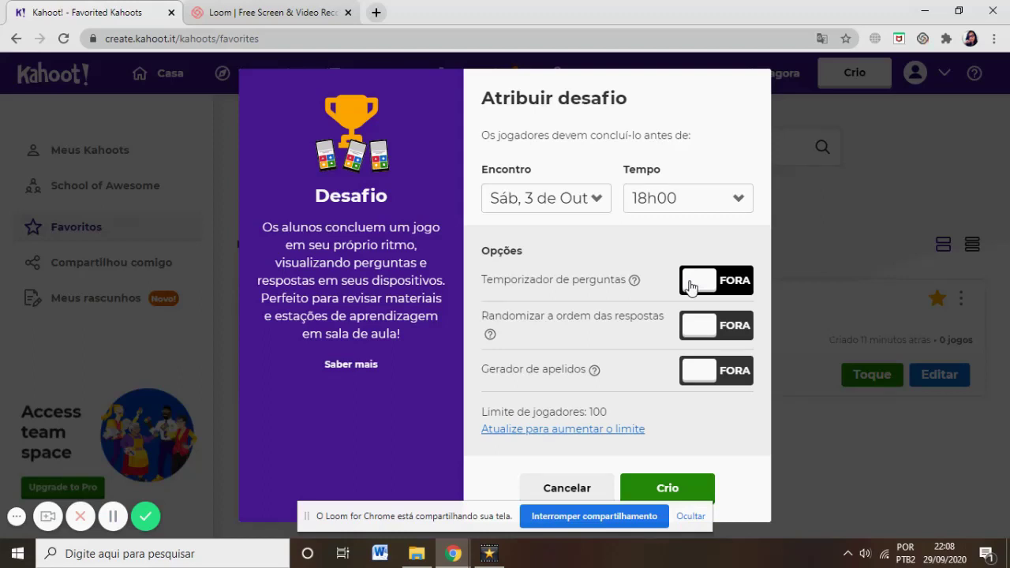
left_click(691, 286)
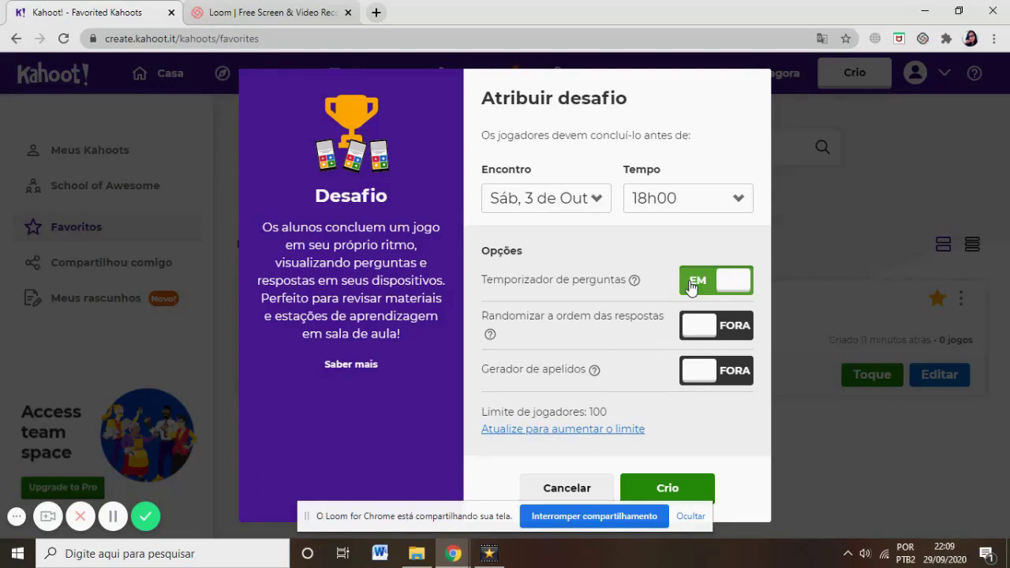
left_click(711, 334)
left_click(721, 371)
left_click(722, 371)
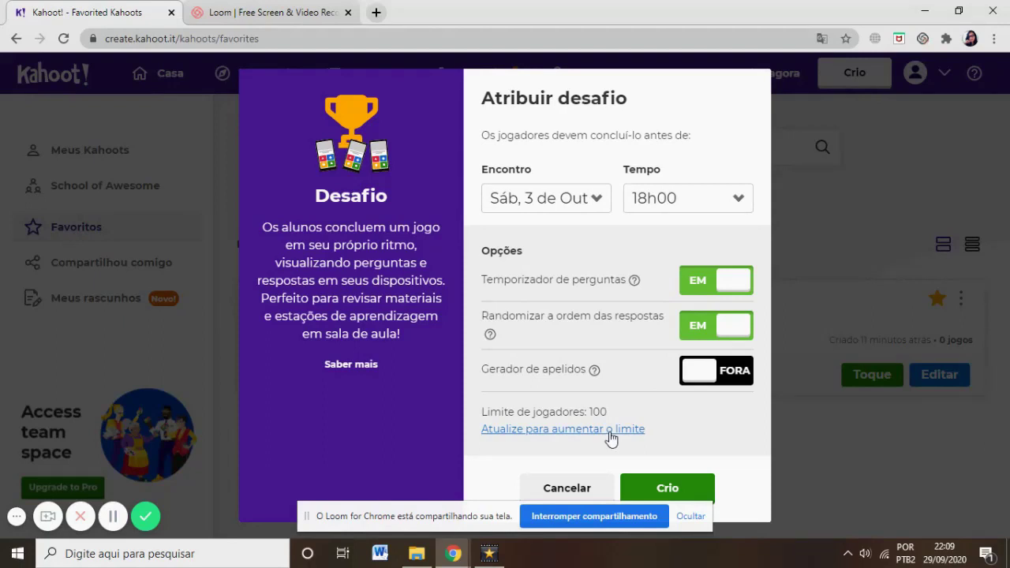
left_click(609, 429)
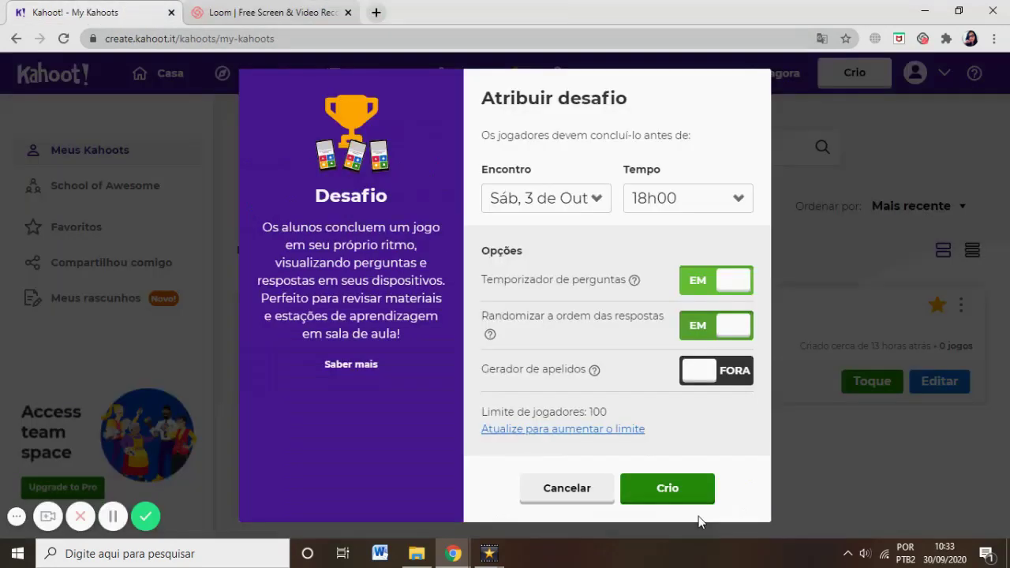
left_click(664, 495)
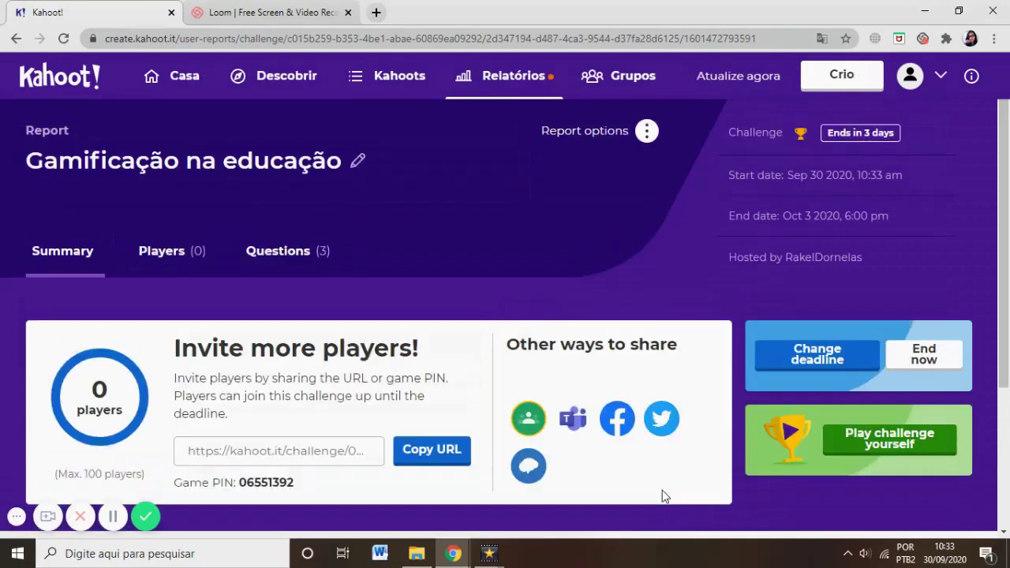
Step: Examine the challenge report's start and end dates, invitation URL and game PIN
scroll(378, 318, "down", 1)
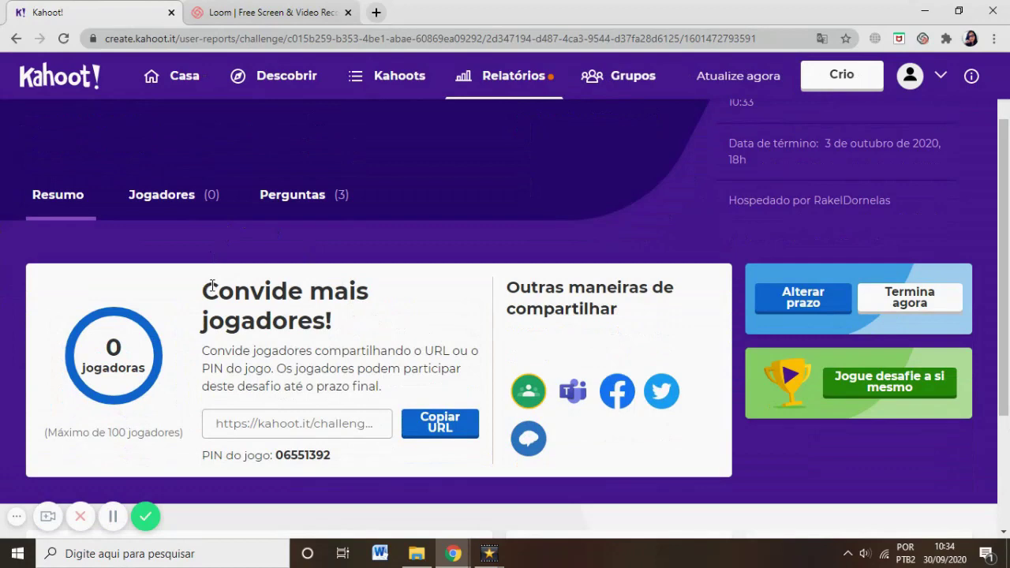
scroll(1008, 169, "up", 1)
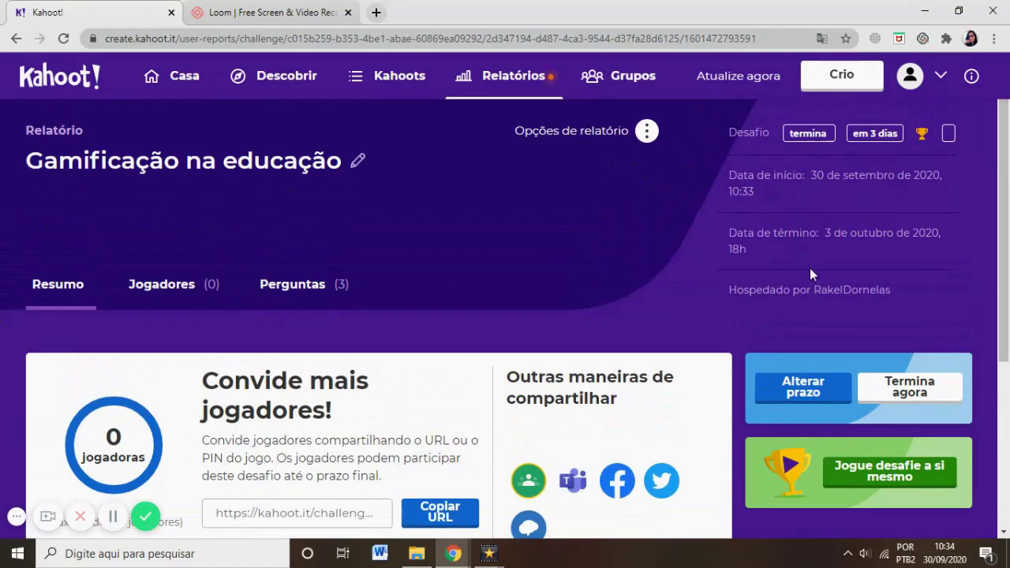
left_click_drag(1004, 149, 1004, 153)
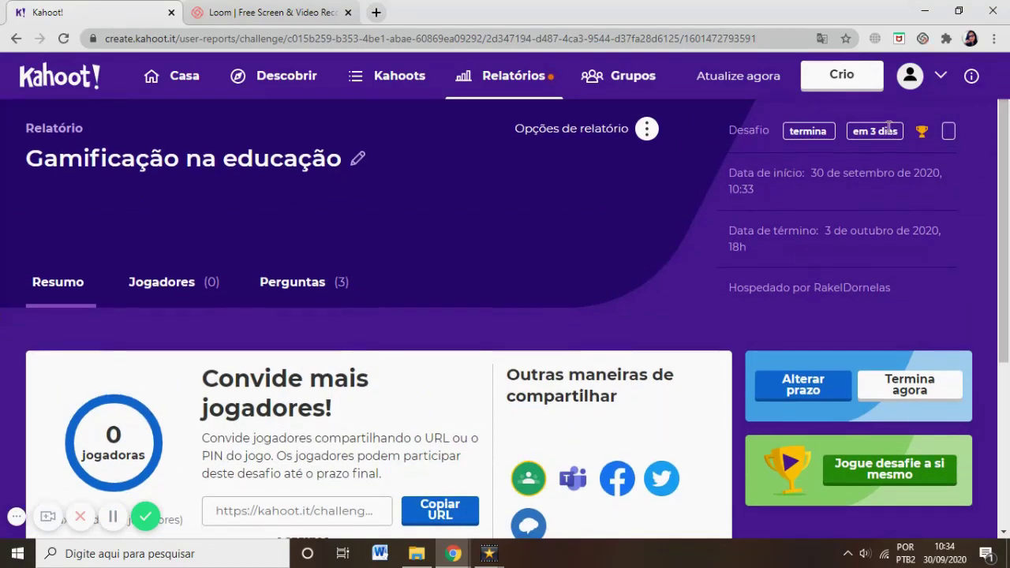
scroll(178, 315, "down", 2)
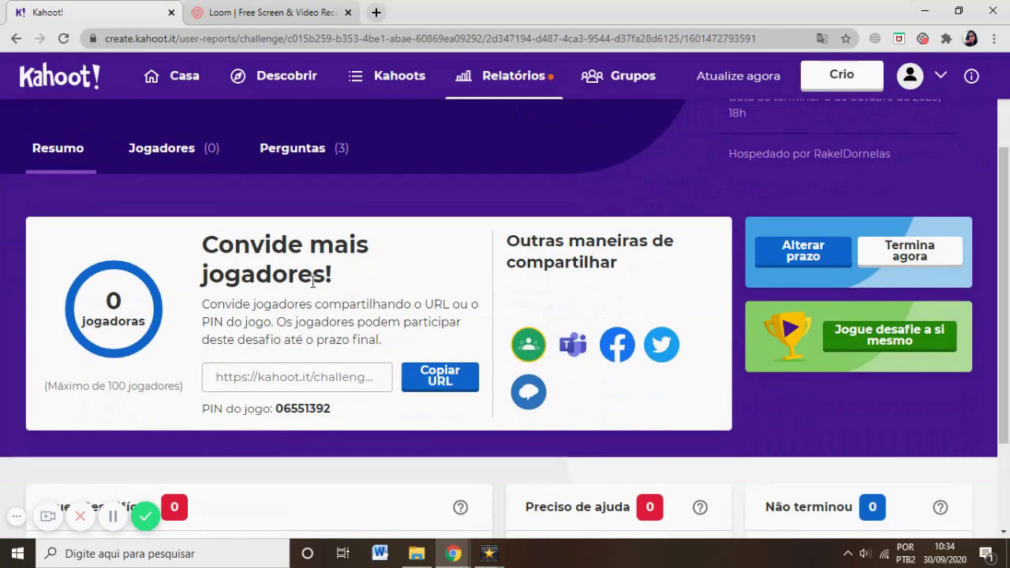
left_click(357, 384)
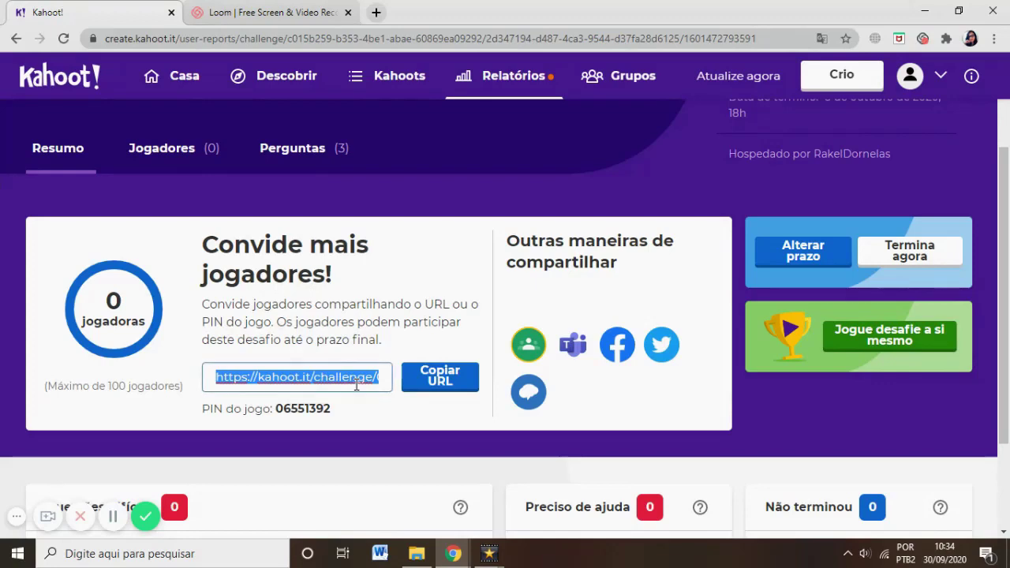
left_click(325, 410)
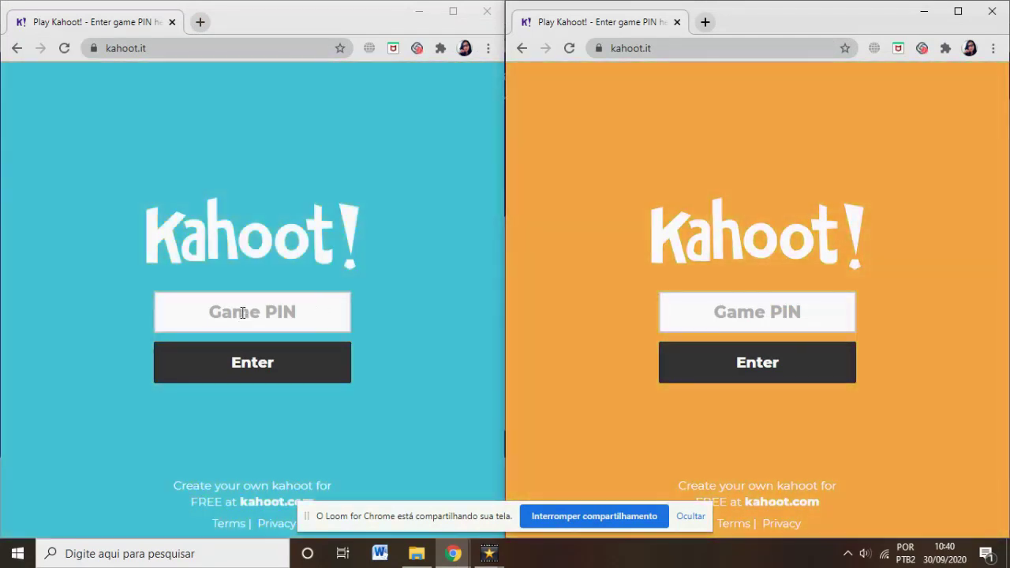
Step: Copy the game PIN from the challenge report and paste it into the first player window's Game PIN field
left_click(242, 312)
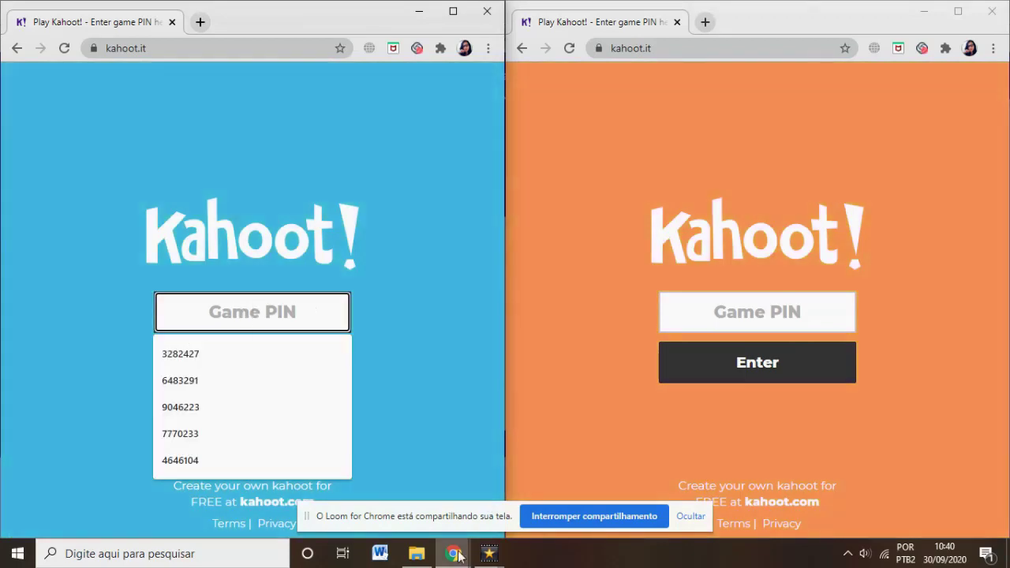
mouse_move(453, 553)
left_click(264, 466)
double_click(320, 409)
key("ctrl+c")
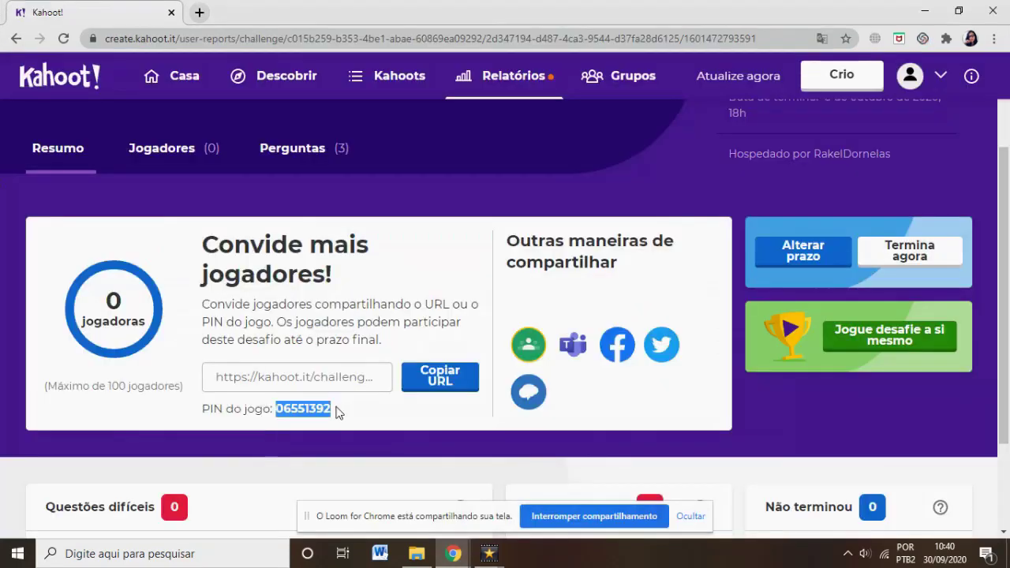
left_click(505, 509)
left_click(312, 308)
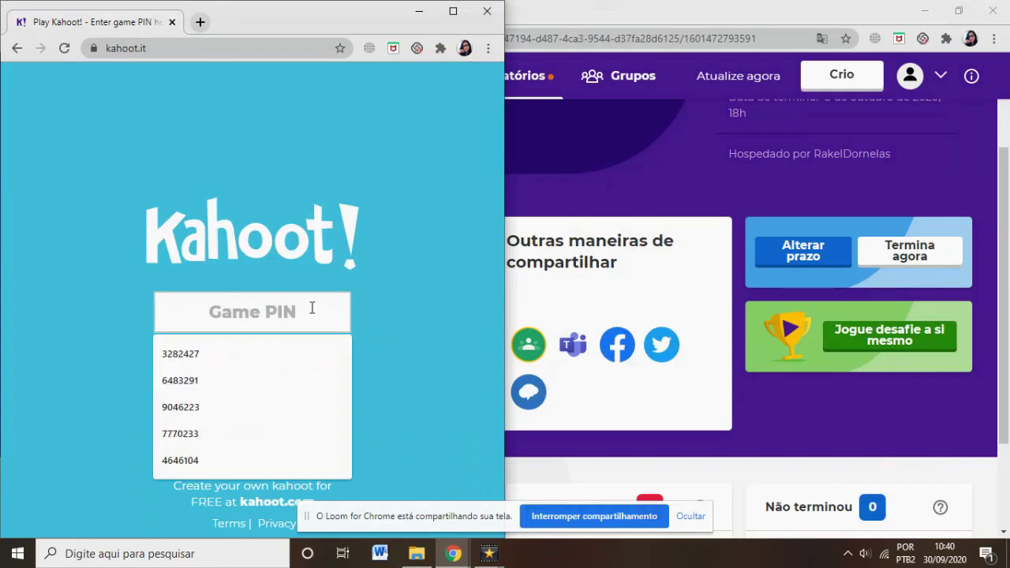
key("ctrl+v")
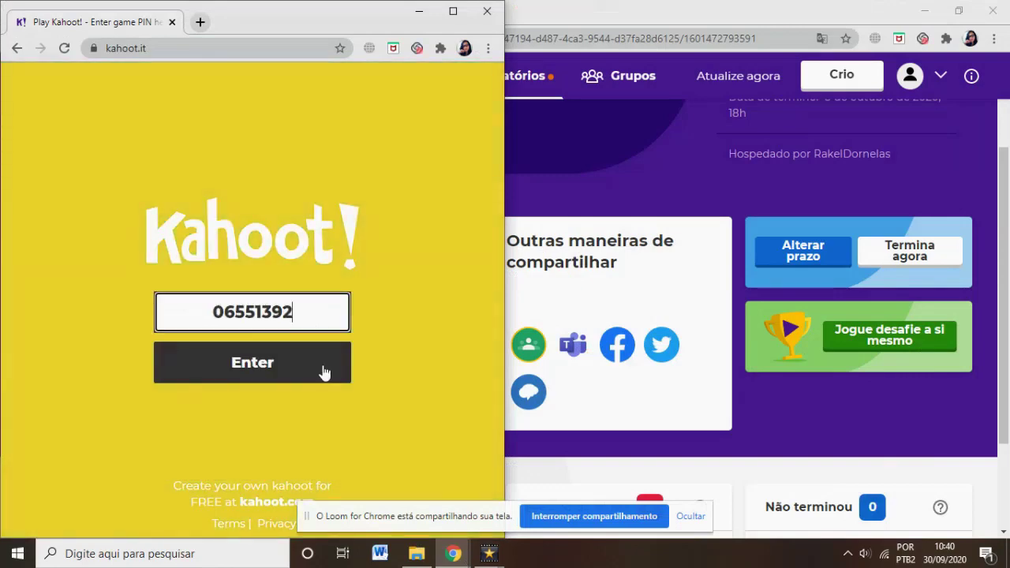
Step: Paste the copied game PIN into the second player window's Game PIN field
mouse_move(453, 553)
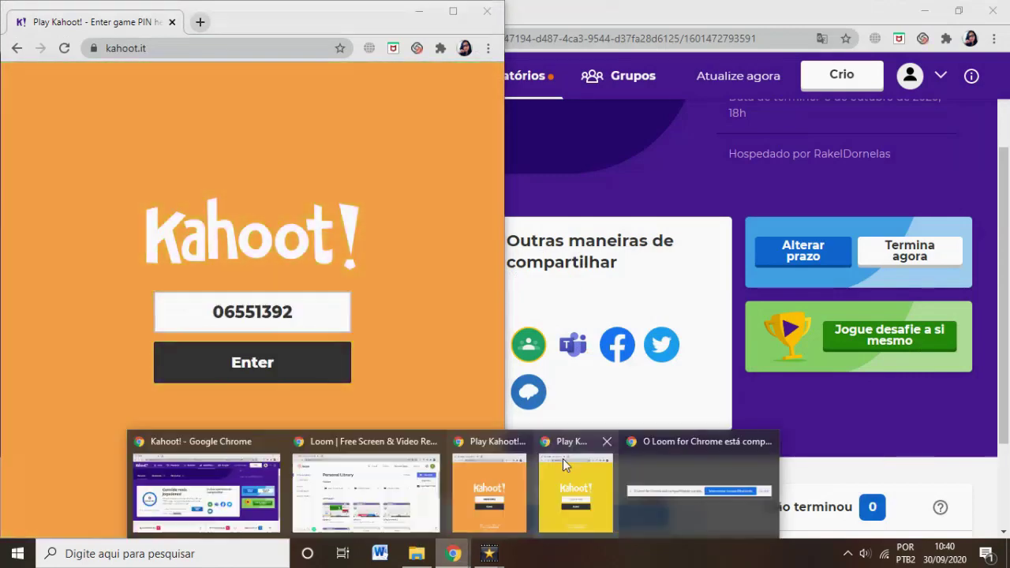
left_click(569, 460)
left_click(757, 312)
key("ctrl+v")
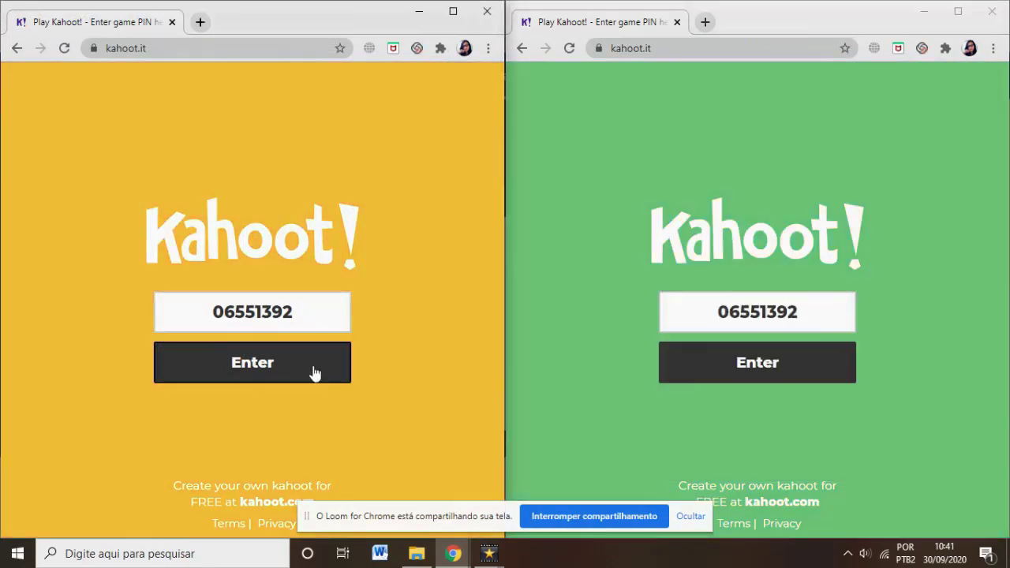
Step: Submit the game PIN in both player windows to open the challenge, and hide the screen-sharing notice
left_click(313, 372)
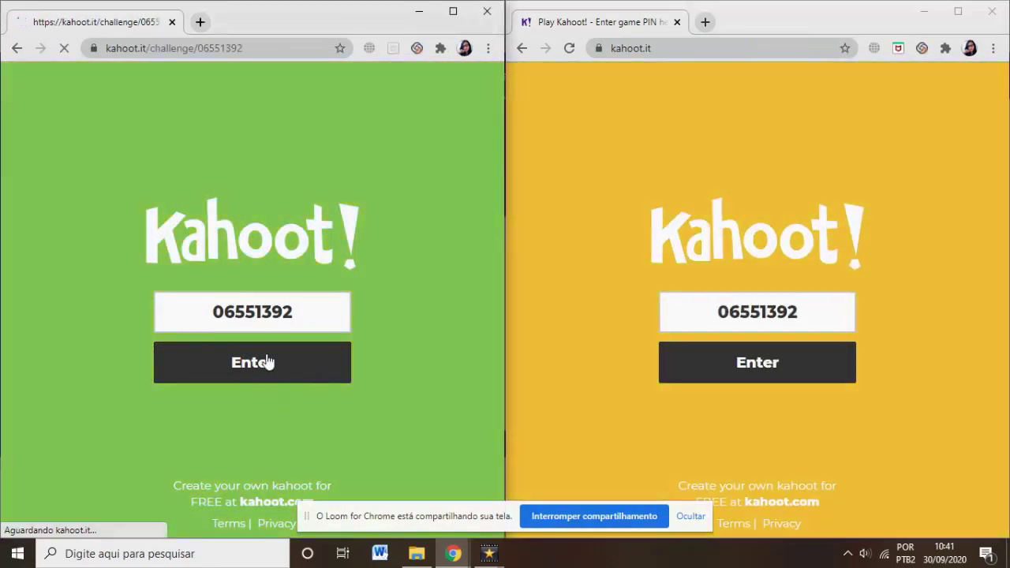
left_click(757, 362)
left_click(691, 516)
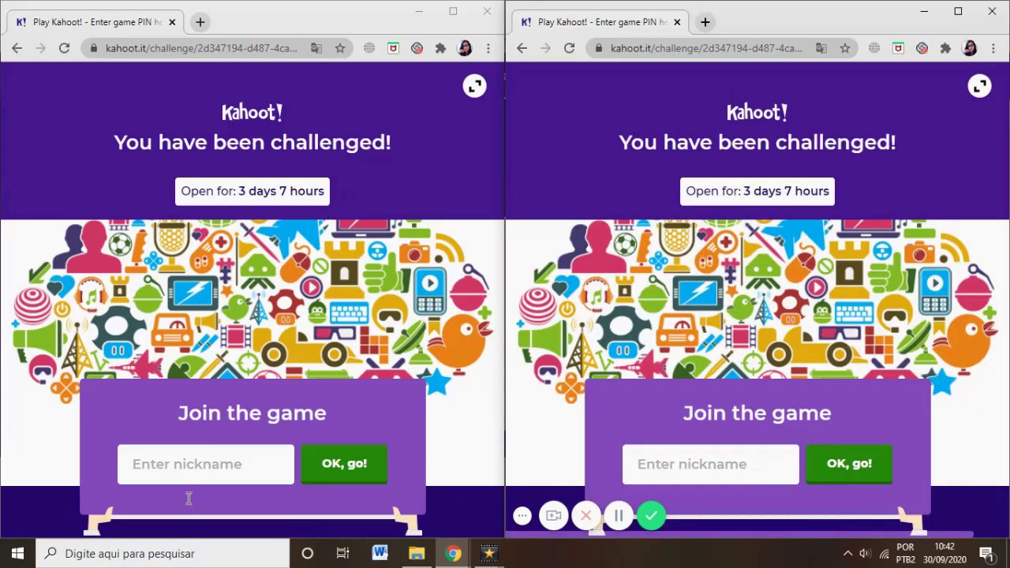
Step: Join the challenge in the first player window by entering the first player's nickname
left_click(174, 464)
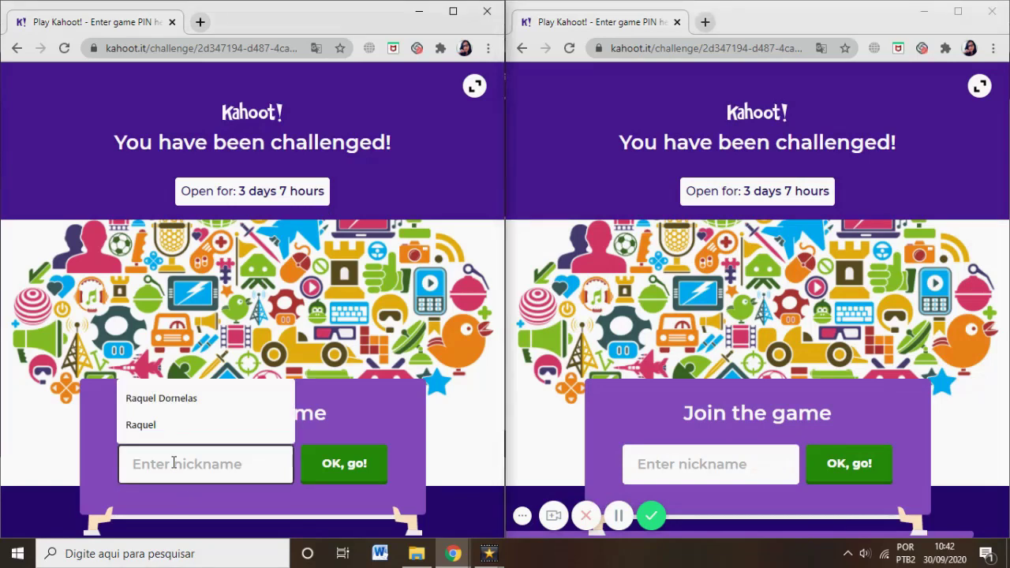
type("Mariana")
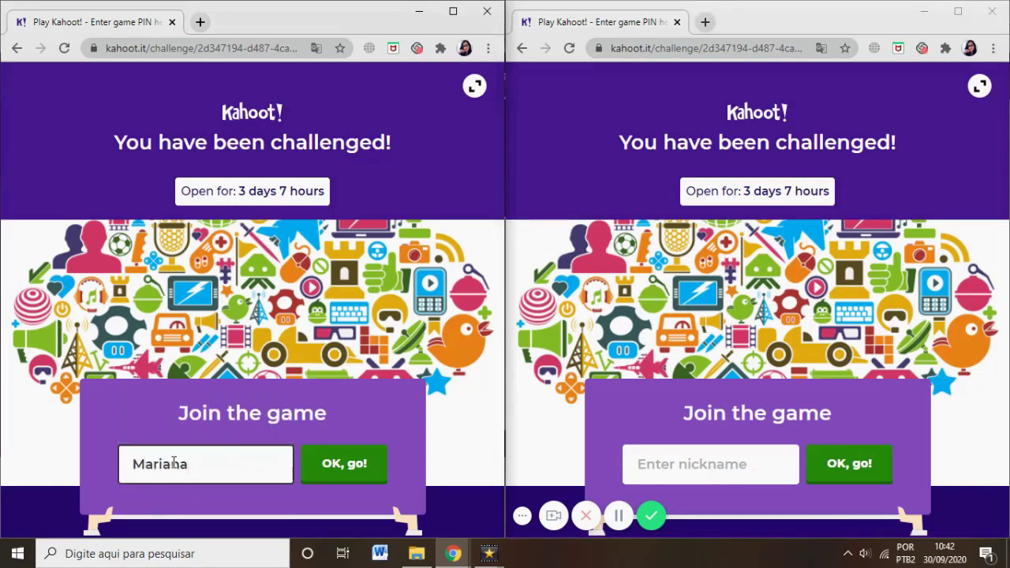
left_click(333, 463)
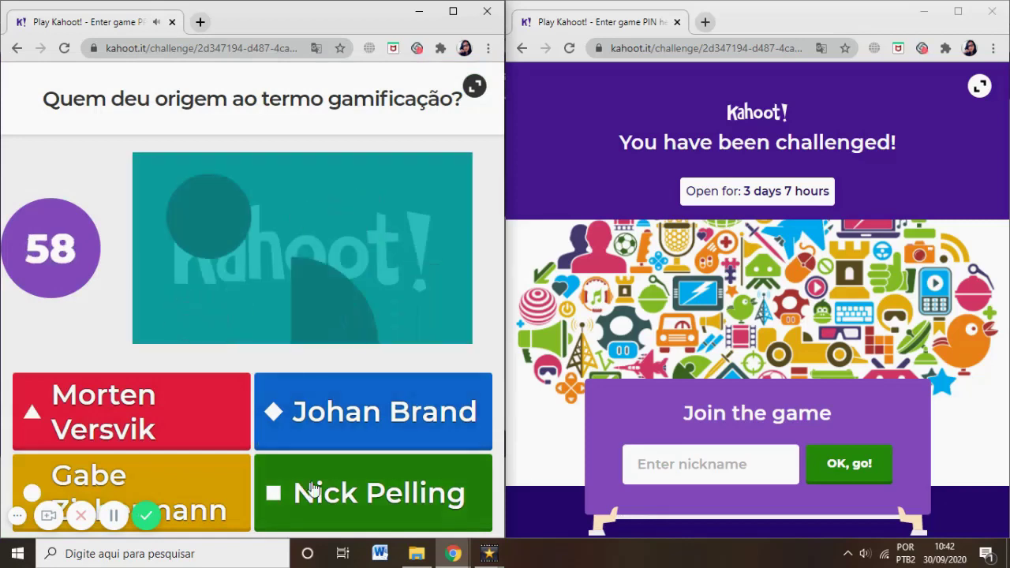
Step: As the first player, answer "Quem deu origem ao termo gamificação?" with Nick Pelling and continue past the scoreboard to the second question
left_click(278, 493)
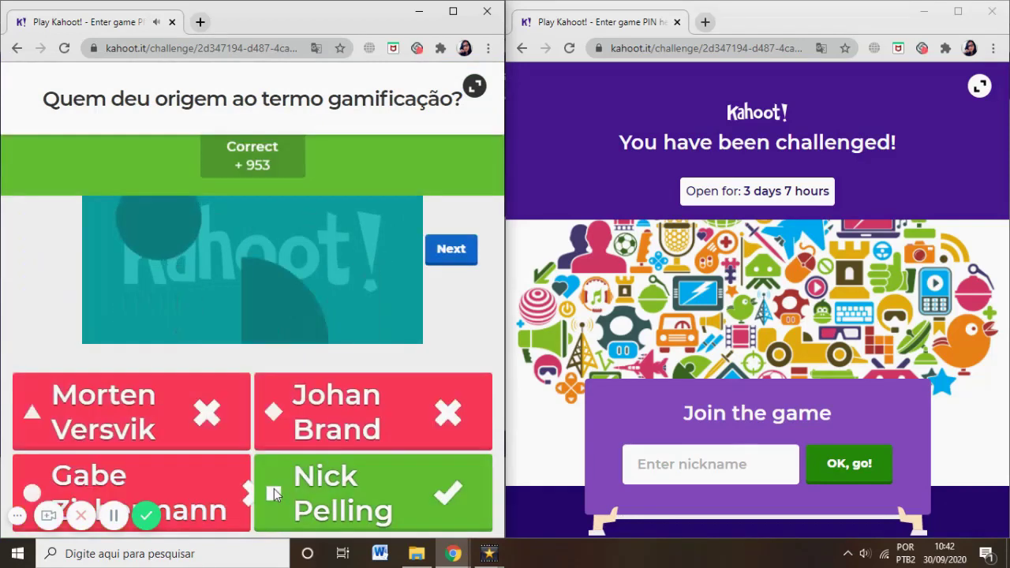
left_click(457, 262)
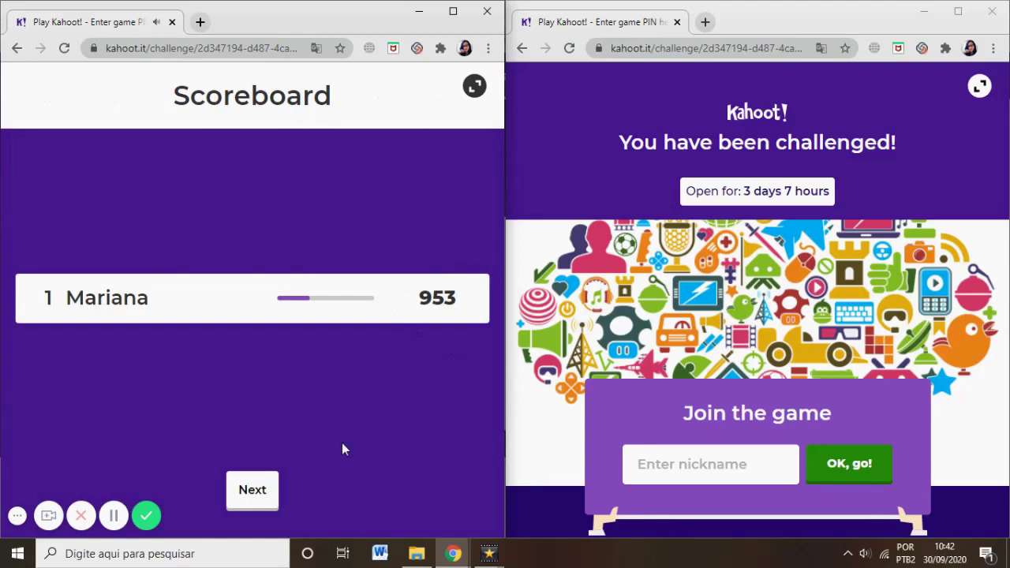
left_click(249, 491)
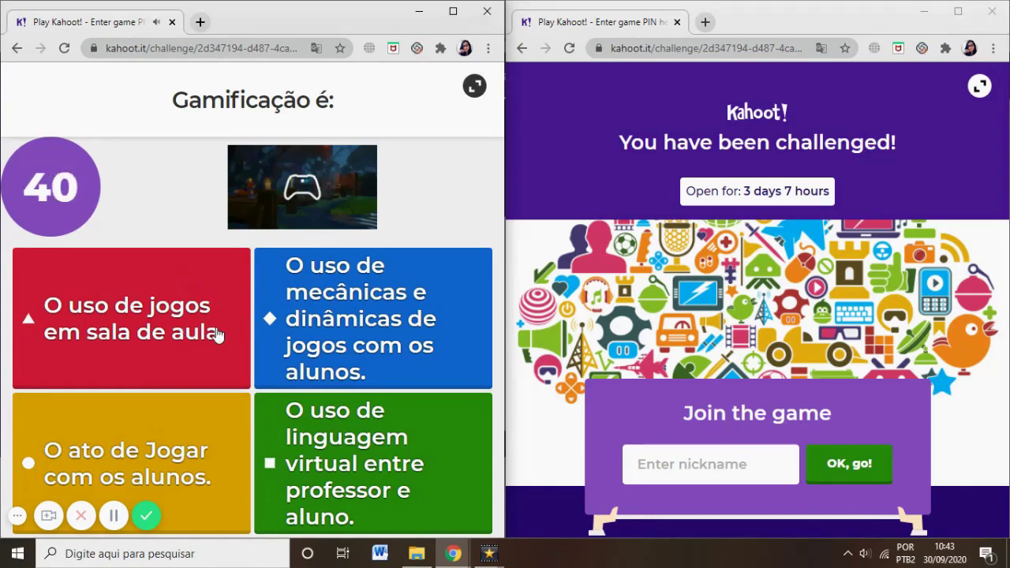
Step: Answer "Gamificação é:" with "O uso de mecânicas e dinâmicas de jogos com os alunos", maximize the player window, and continue to the third question
left_click(311, 351)
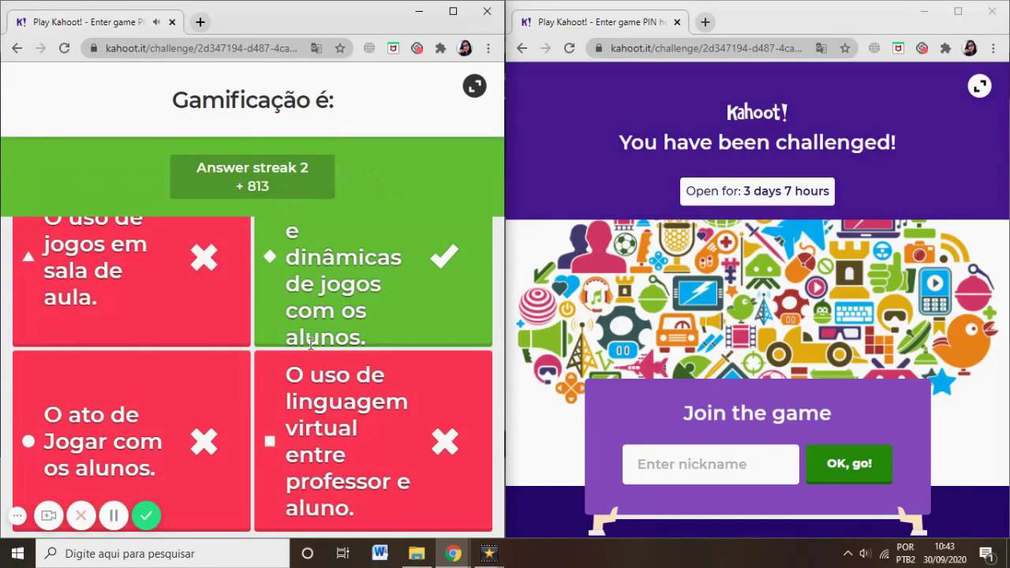
key("super+Up")
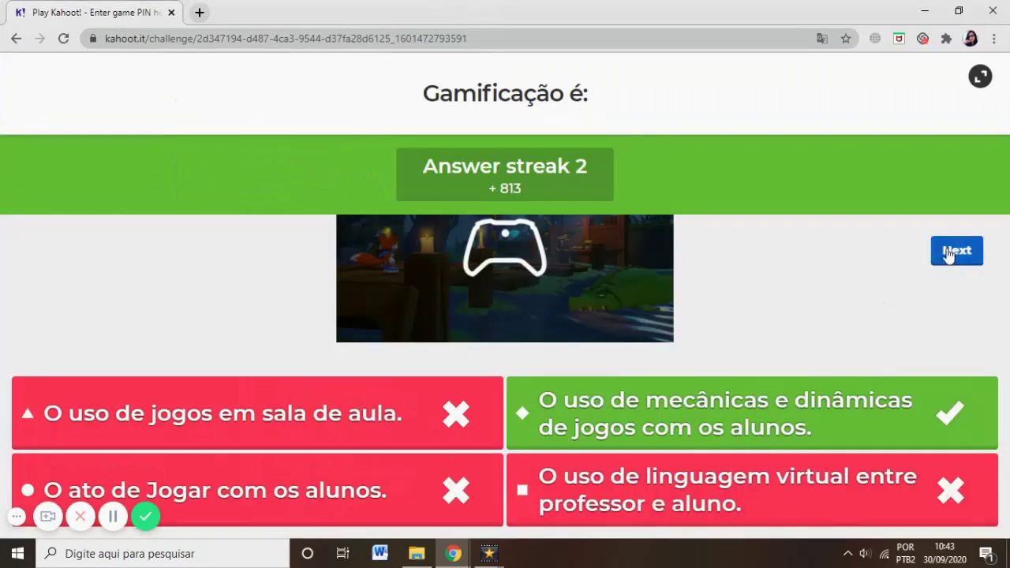
left_click(949, 252)
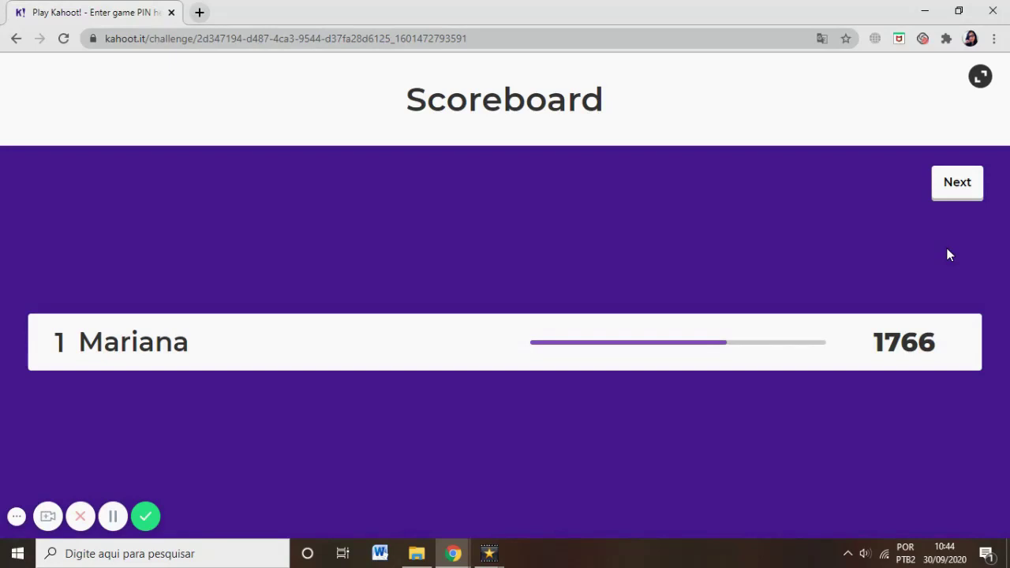
left_click(974, 182)
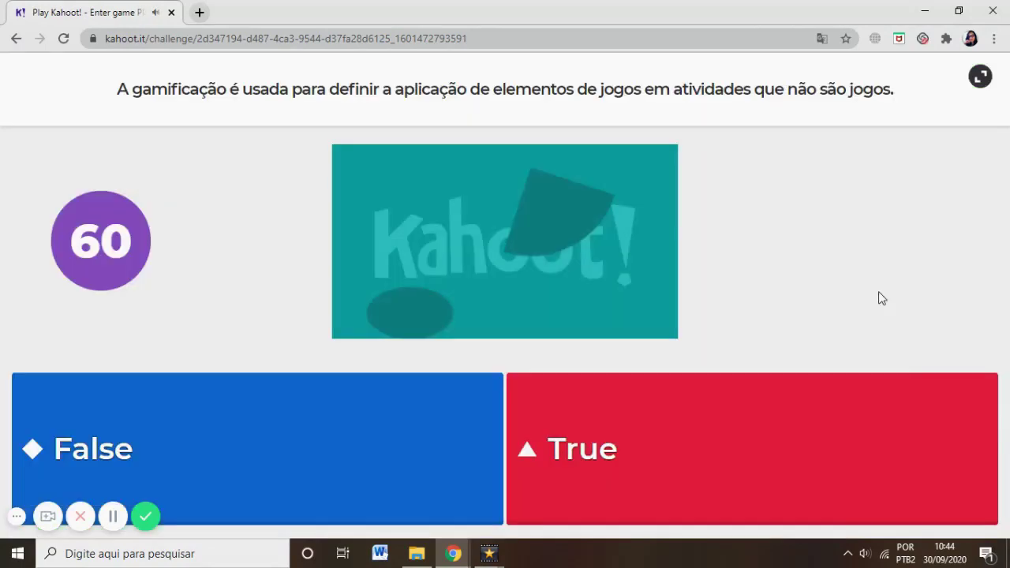
Step: Answer the first player's true-or-false question with False and view the final scoreboard down to the podium link
left_click(302, 440)
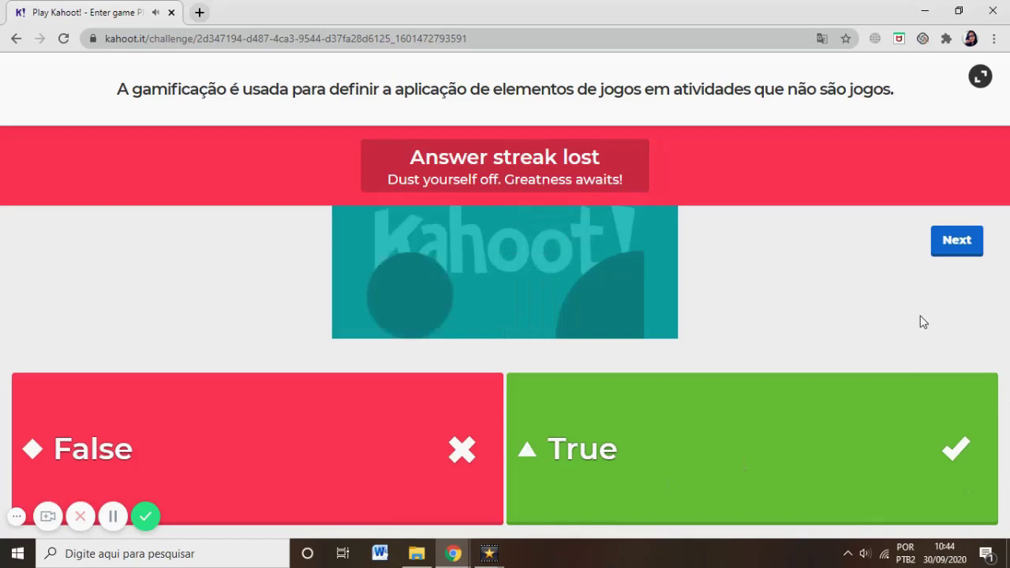
left_click(950, 249)
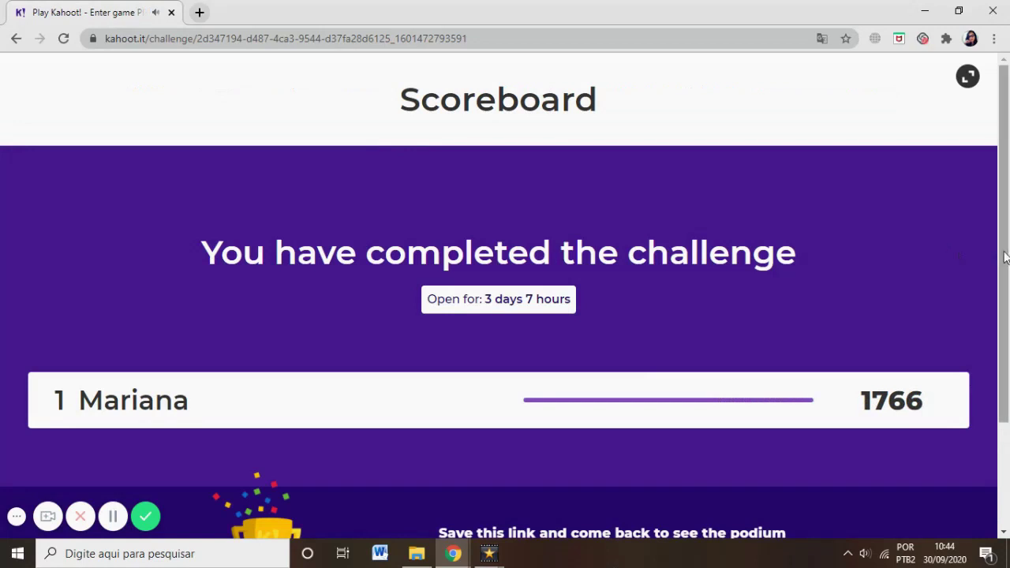
left_click_drag(1003, 261, 1009, 391)
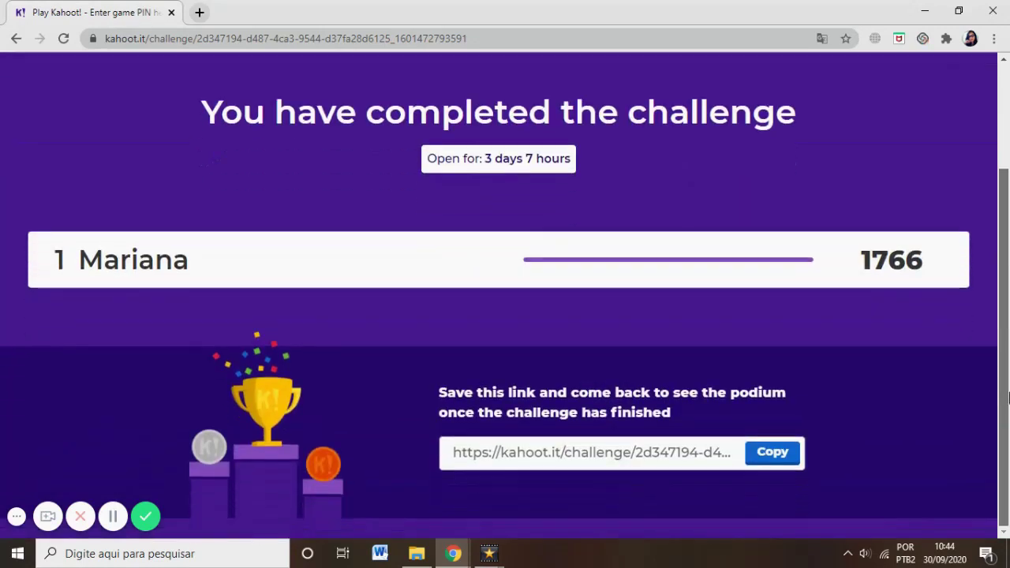
Step: Return to the challenge report window and reload it to update the player count
left_click(456, 557)
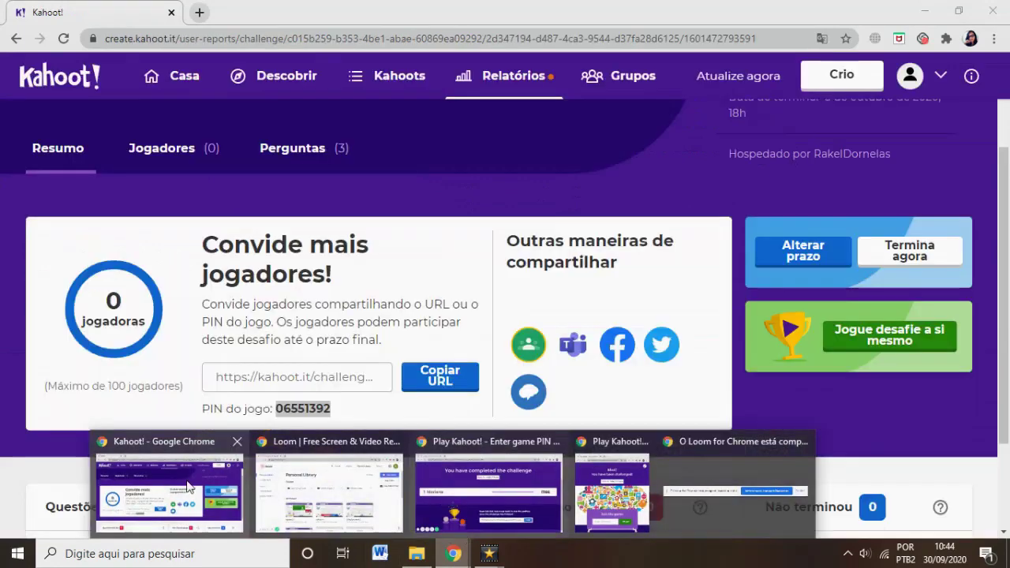
left_click(169, 486)
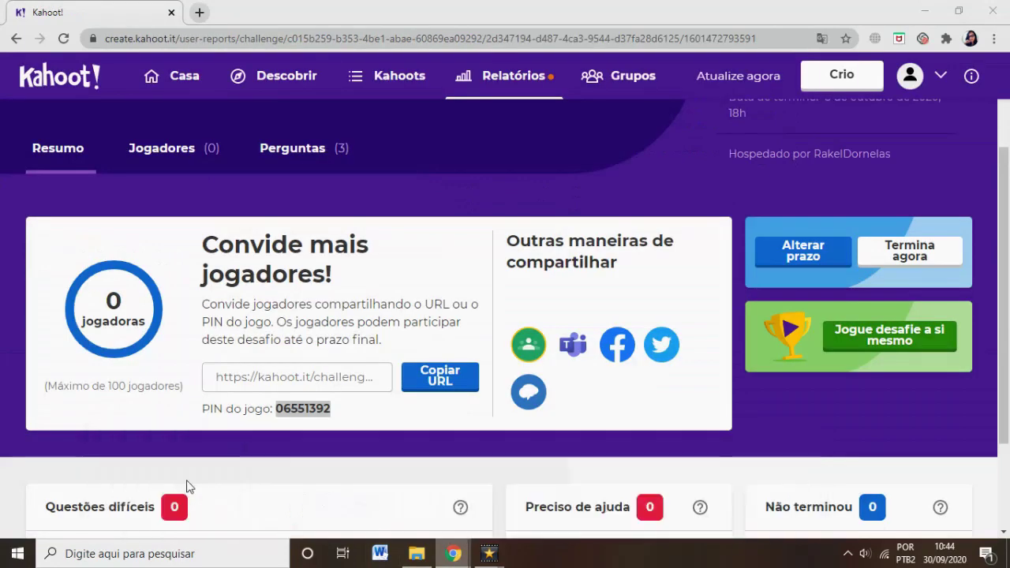
left_click(66, 41)
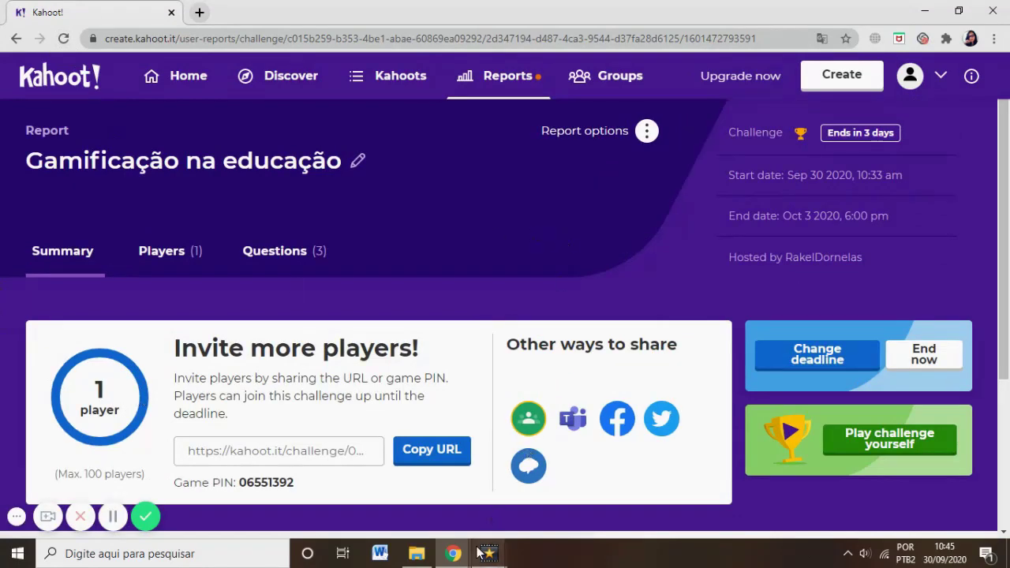
Step: Switch to the second player window, maximize it, and join the challenge with the second player's nickname
mouse_move(452, 564)
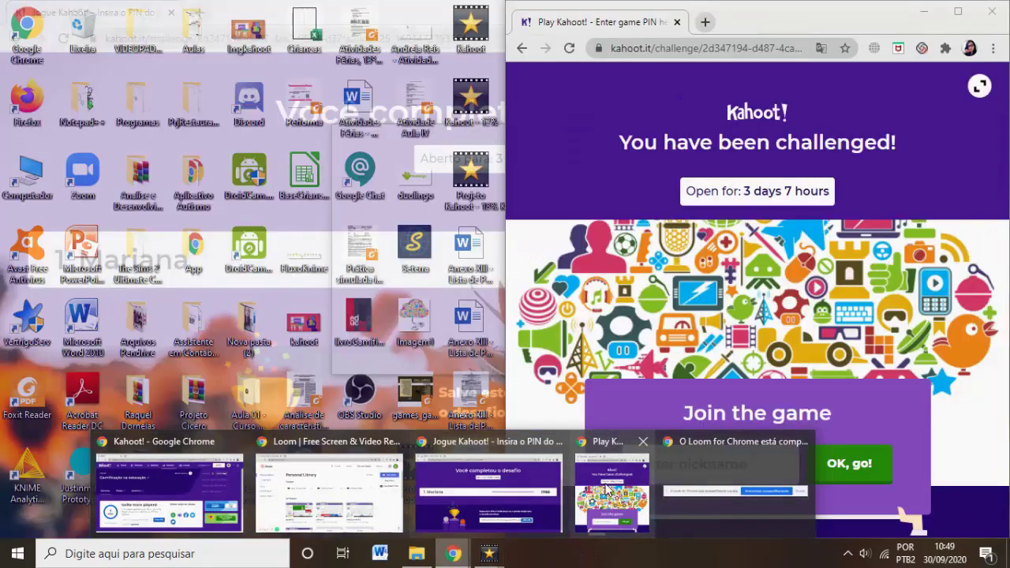
left_click(608, 480)
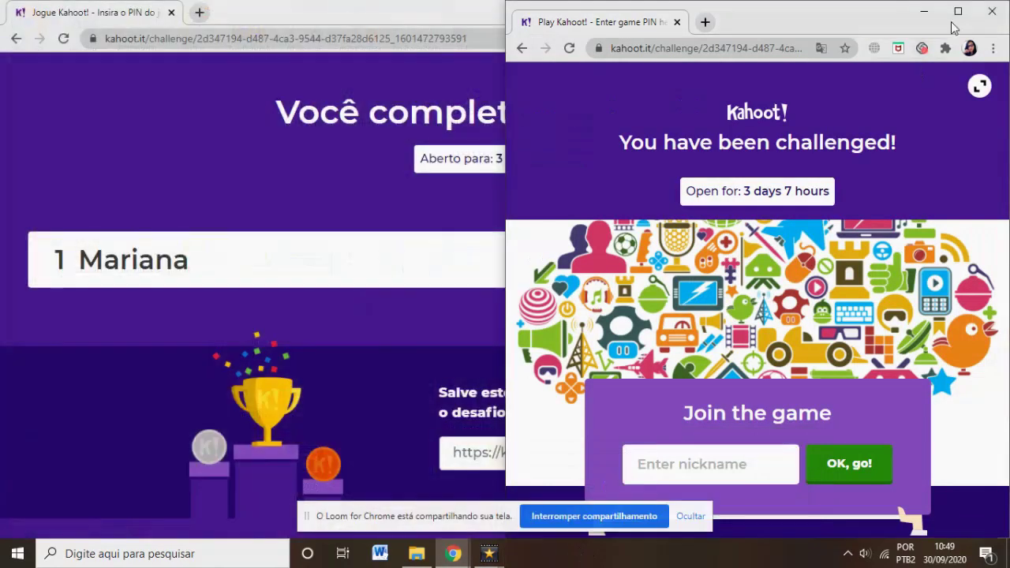
left_click(956, 11)
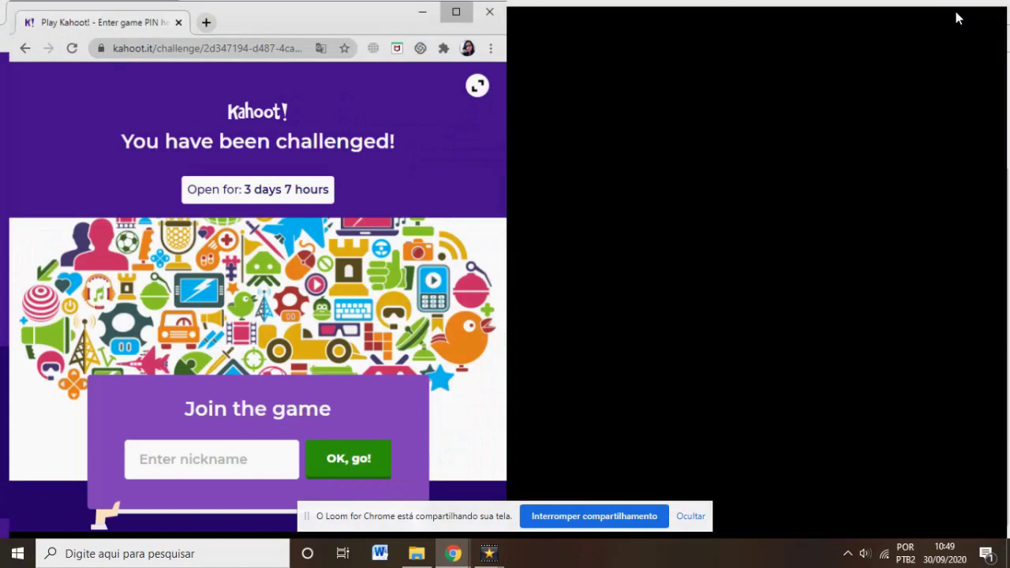
left_click(475, 455)
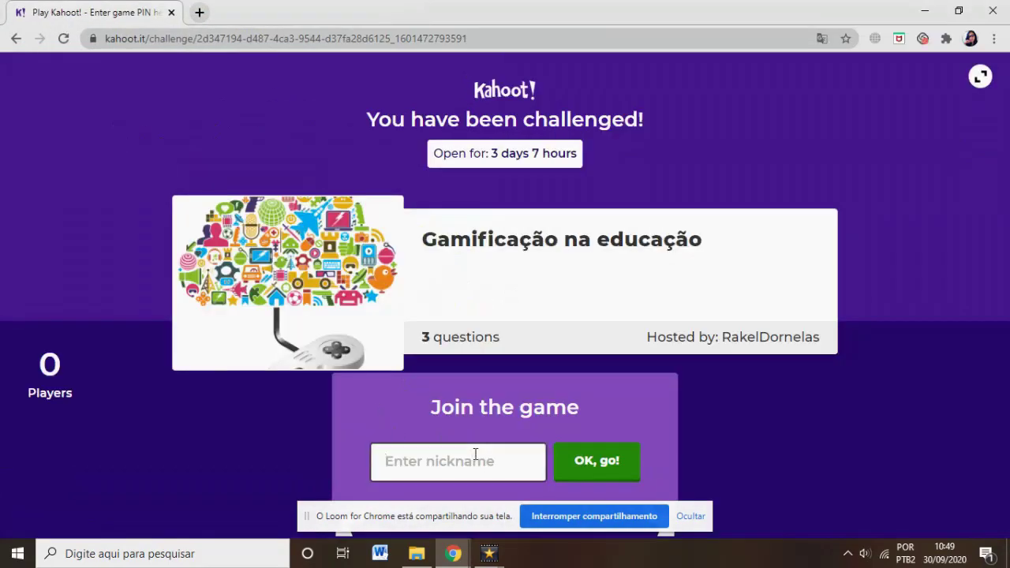
type("Pedro")
left_click(620, 479)
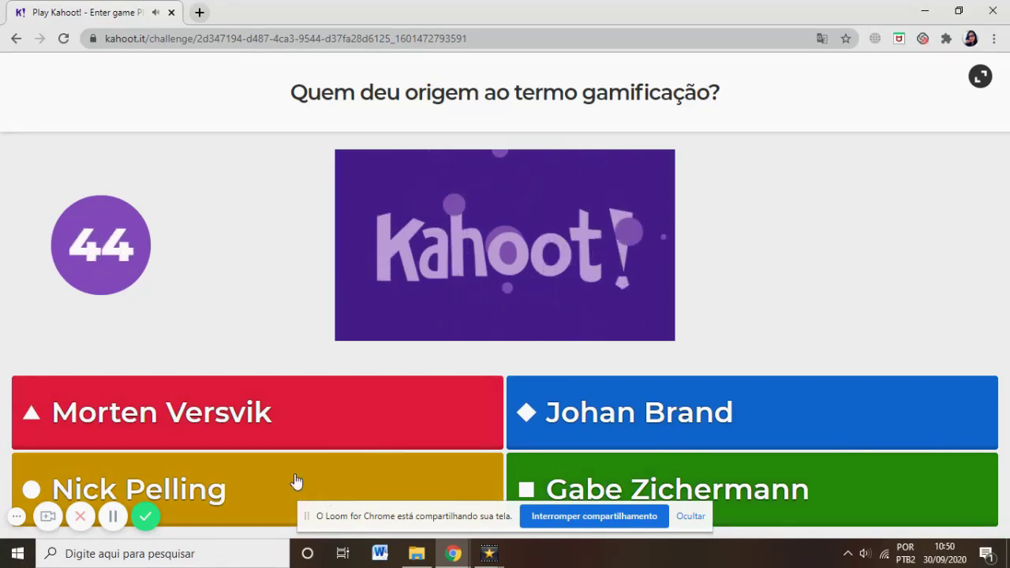
Step: As the second player, answer the question about the origin of the term gamificação with Nick Pelling and advance to the second question
left_click(199, 491)
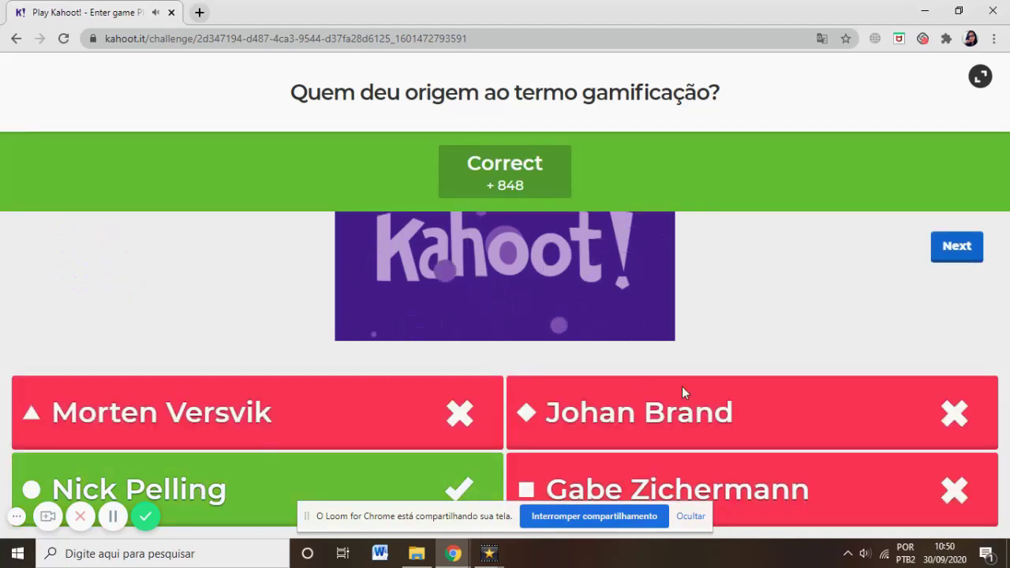
left_click(957, 249)
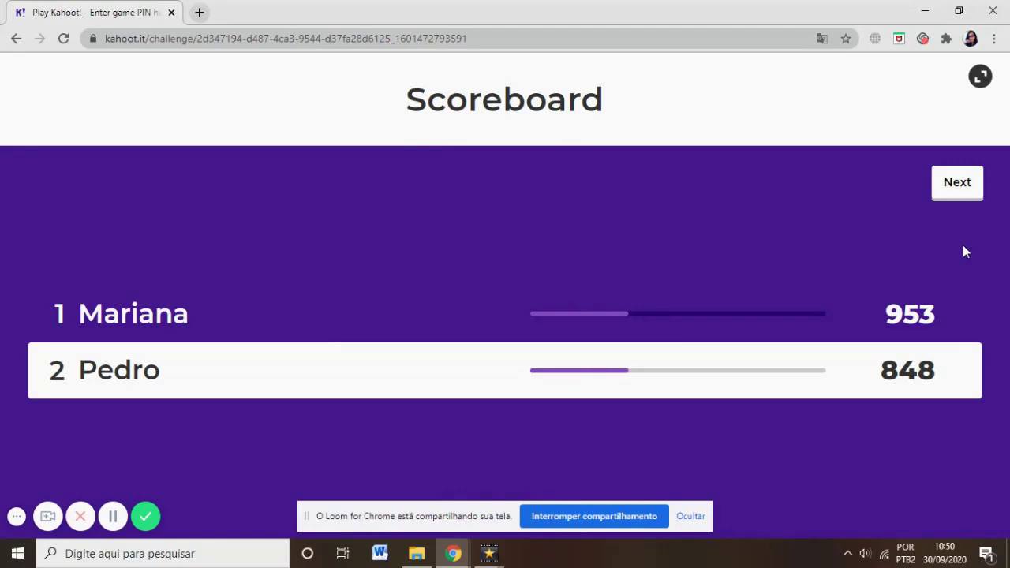
left_click(954, 188)
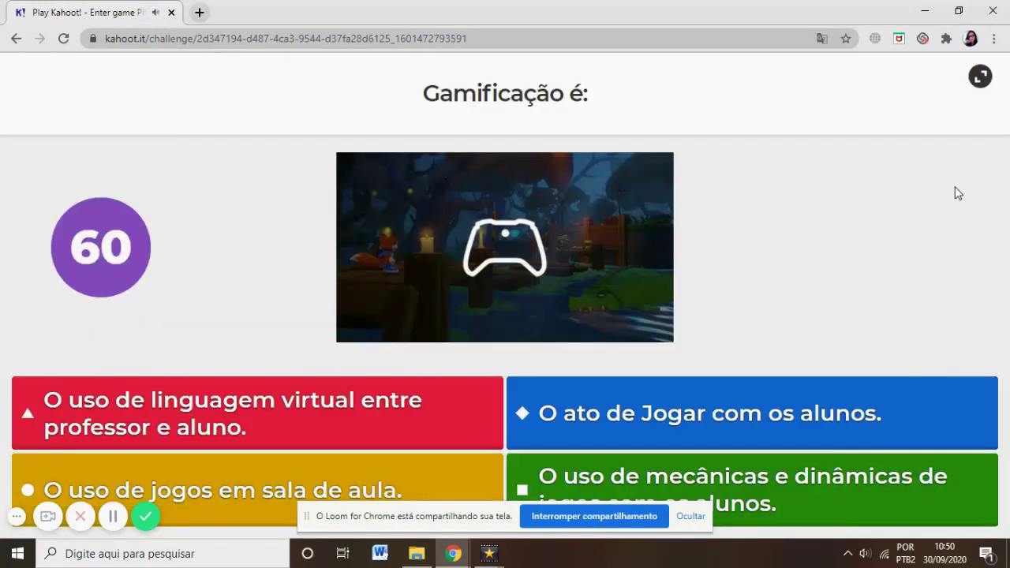
Step: Answer the second player's "Gamificação é:" question with the "mecânicas e dinâmicas de jogos" option and advance to the third question
left_click(589, 466)
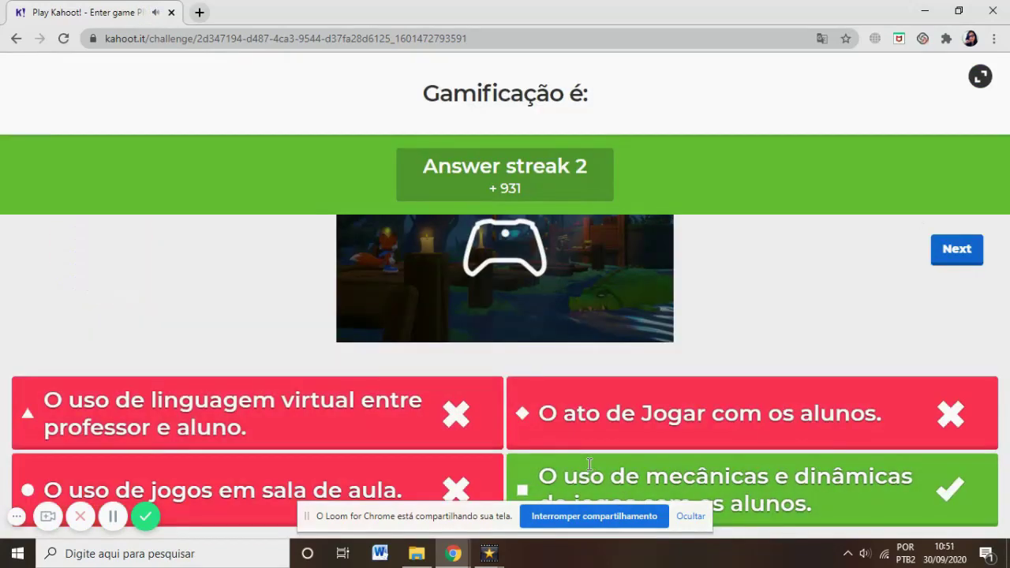
left_click(963, 254)
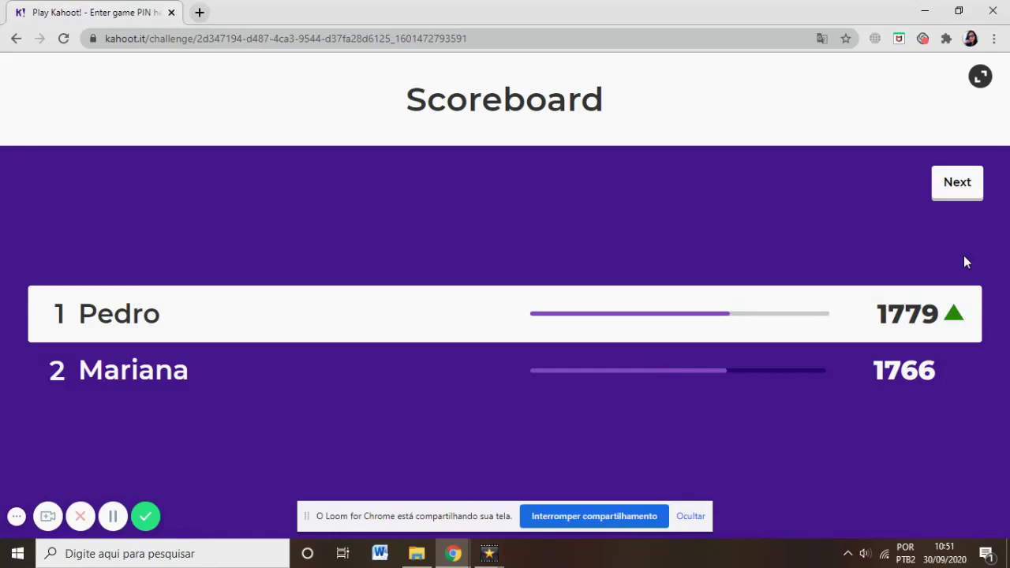
left_click(966, 188)
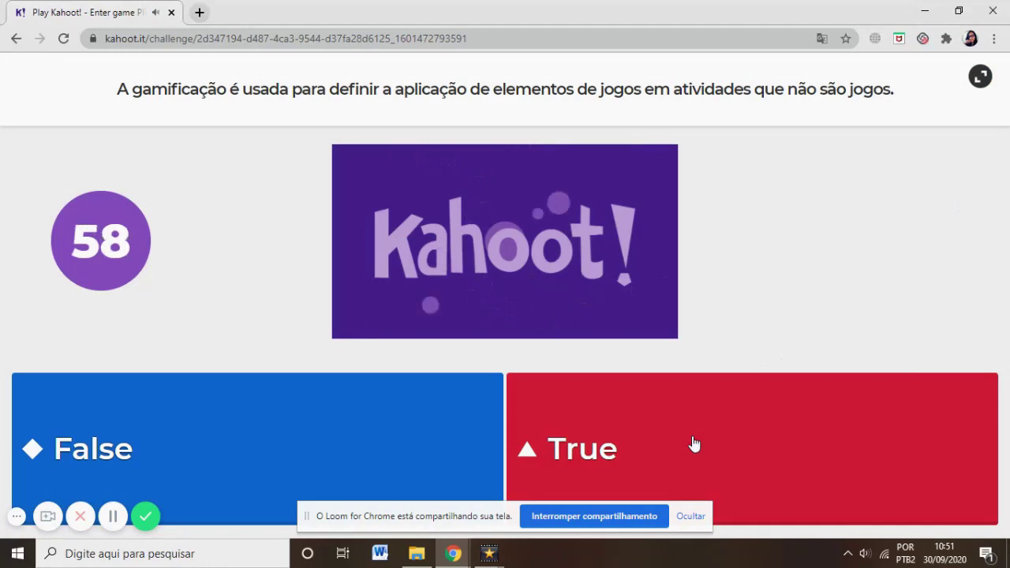
Step: Answer the second player's true-or-false question with True and view the final scoreboard down to the podium link
left_click(695, 442)
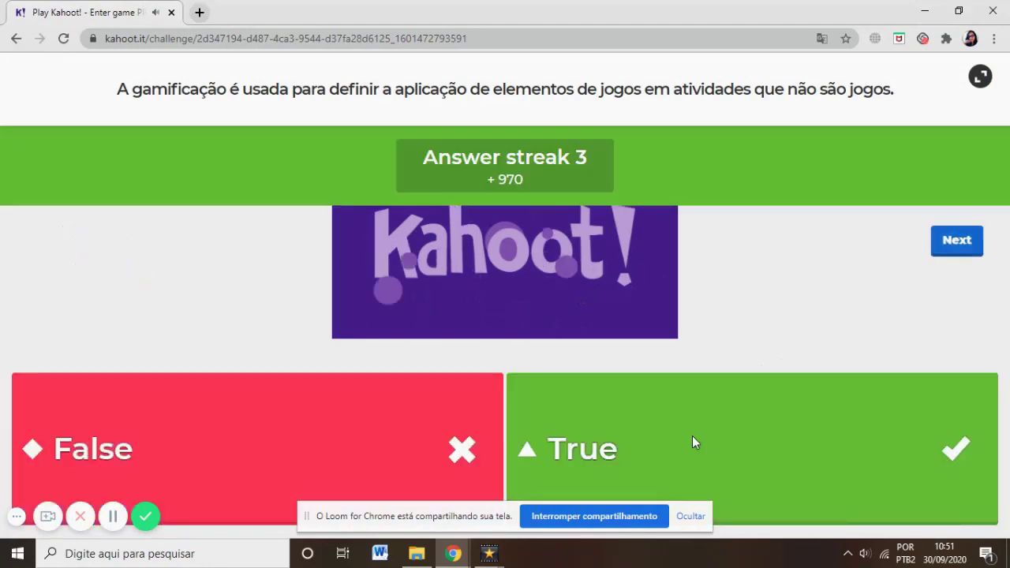
left_click(964, 240)
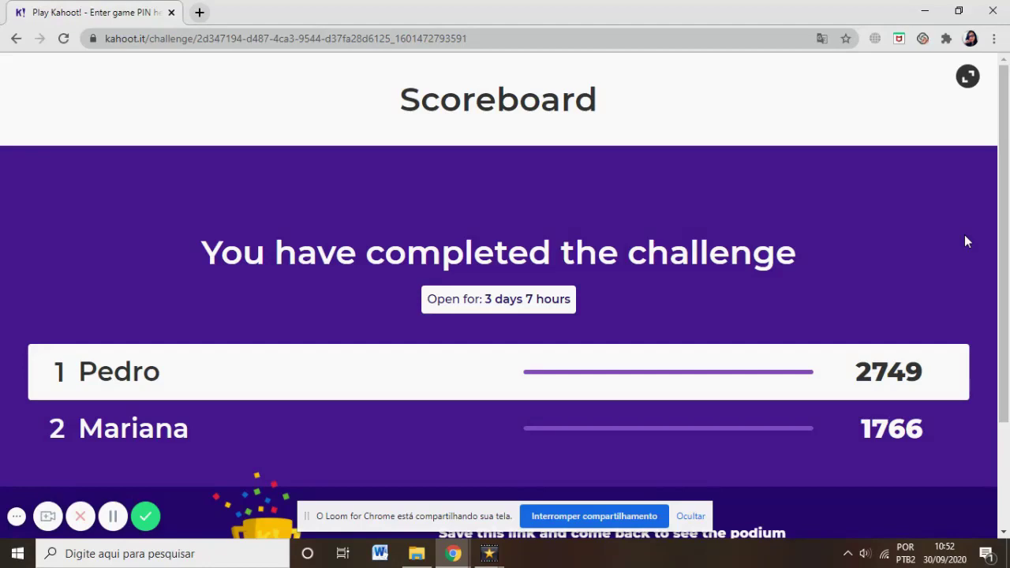
left_click_drag(1006, 299, 1008, 404)
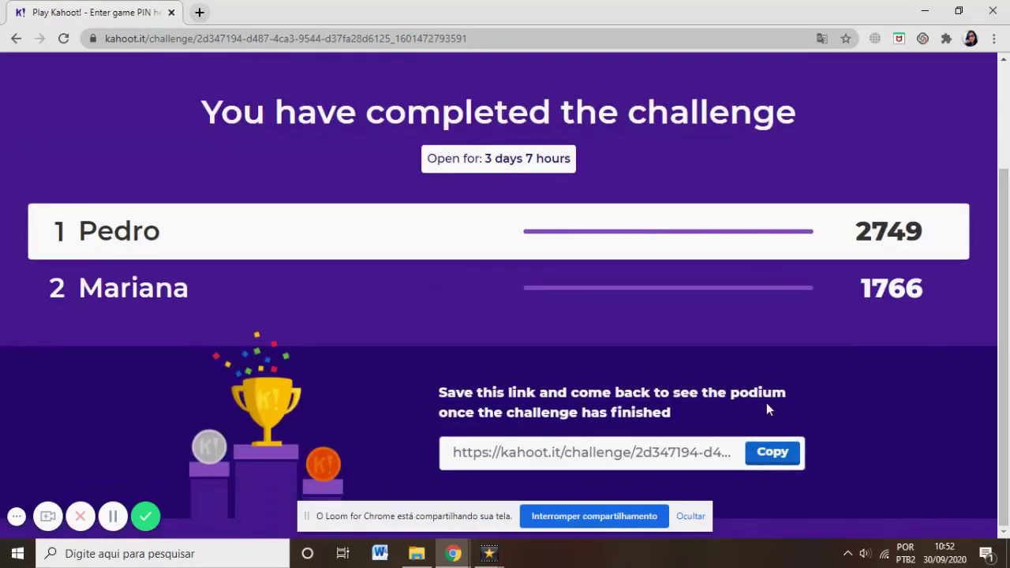
Step: Return to the challenge report, reload it to update the player count, and translate the page to Portuguese
left_click(449, 557)
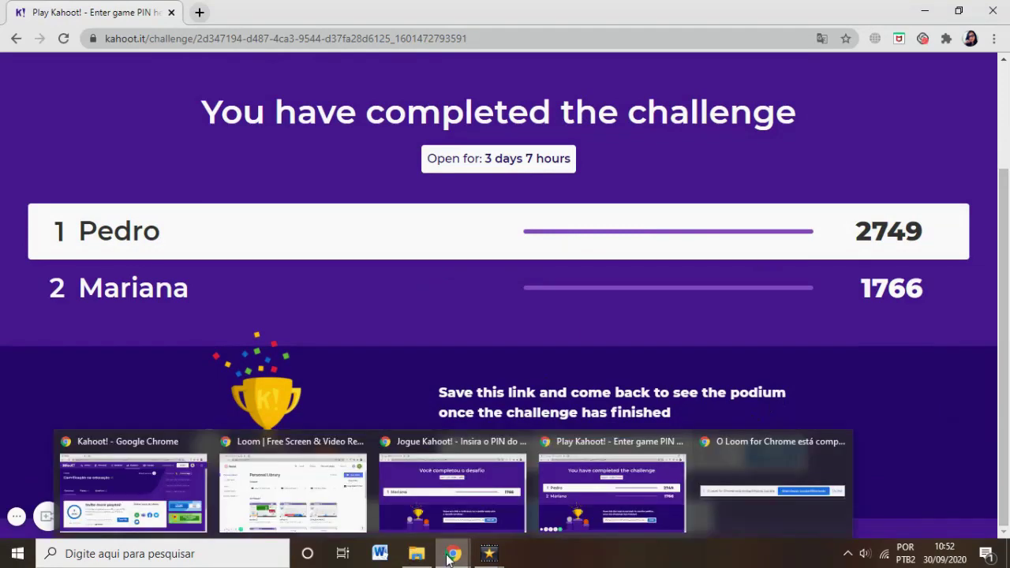
left_click(196, 505)
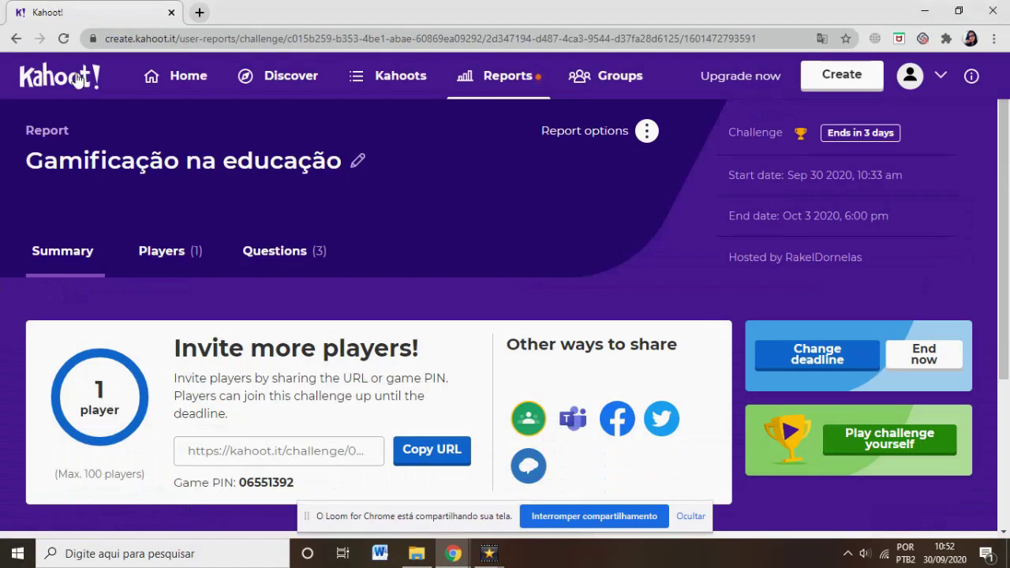
left_click(64, 40)
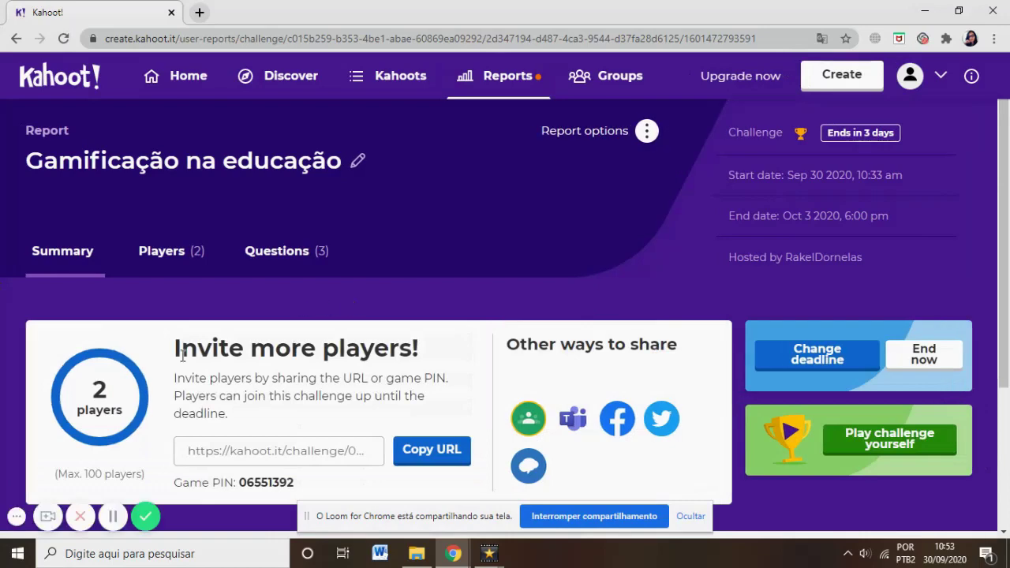
right_click(539, 224)
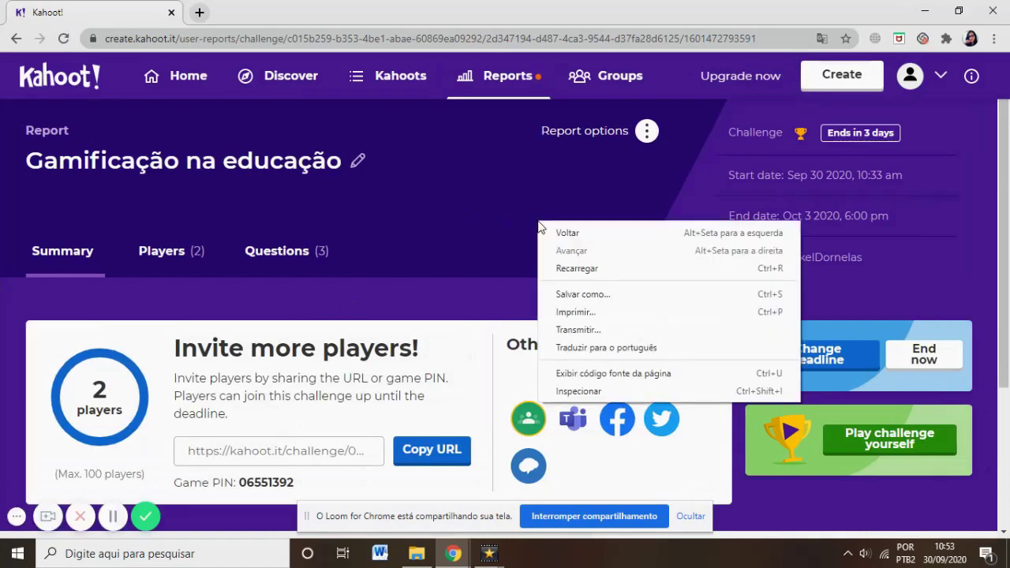
left_click(590, 348)
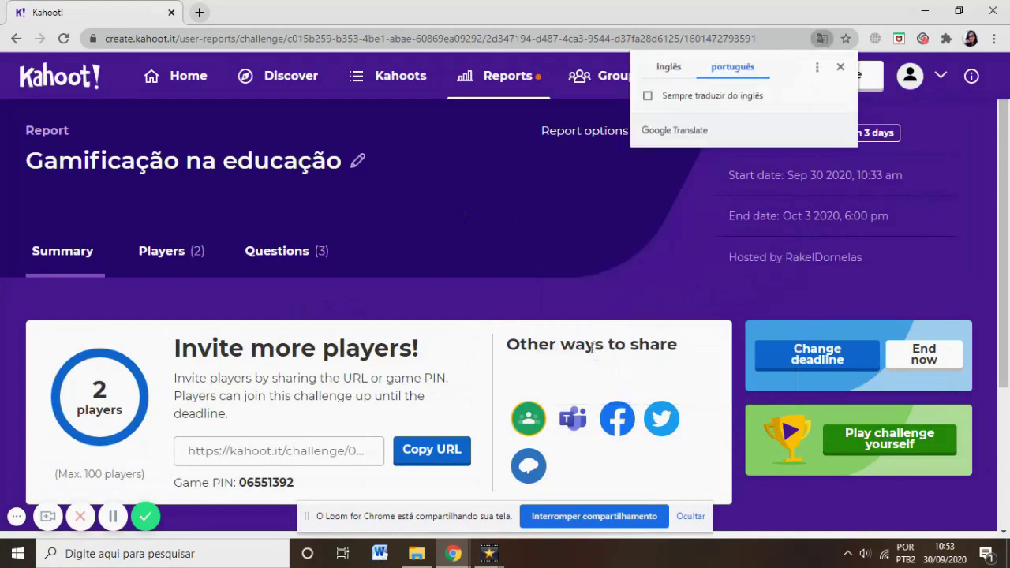
Step: Translate the challenge report to Portuguese, and go to kahoot.it from the completed challenge's scoreboard
left_click(733, 67)
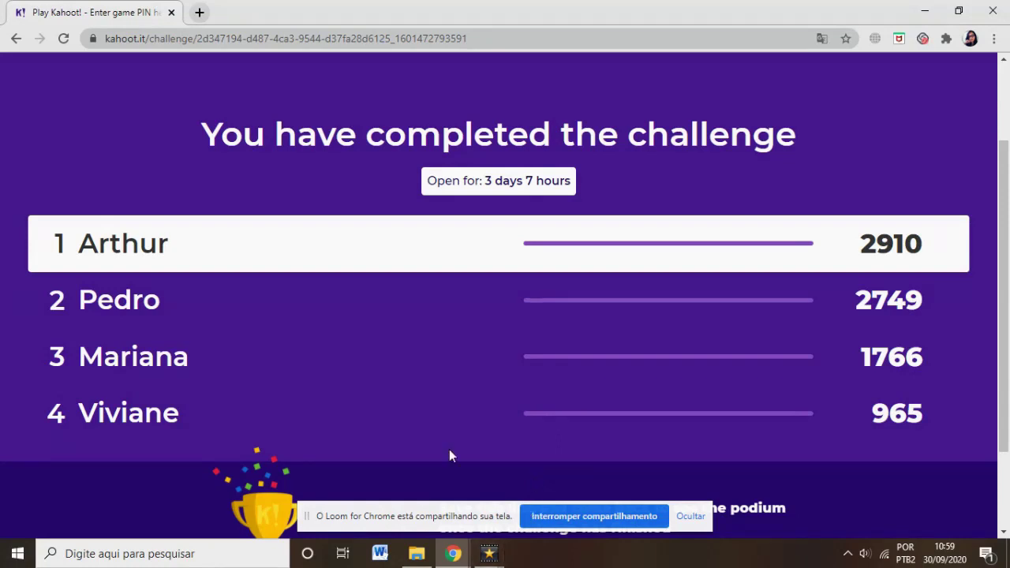
left_click(359, 39)
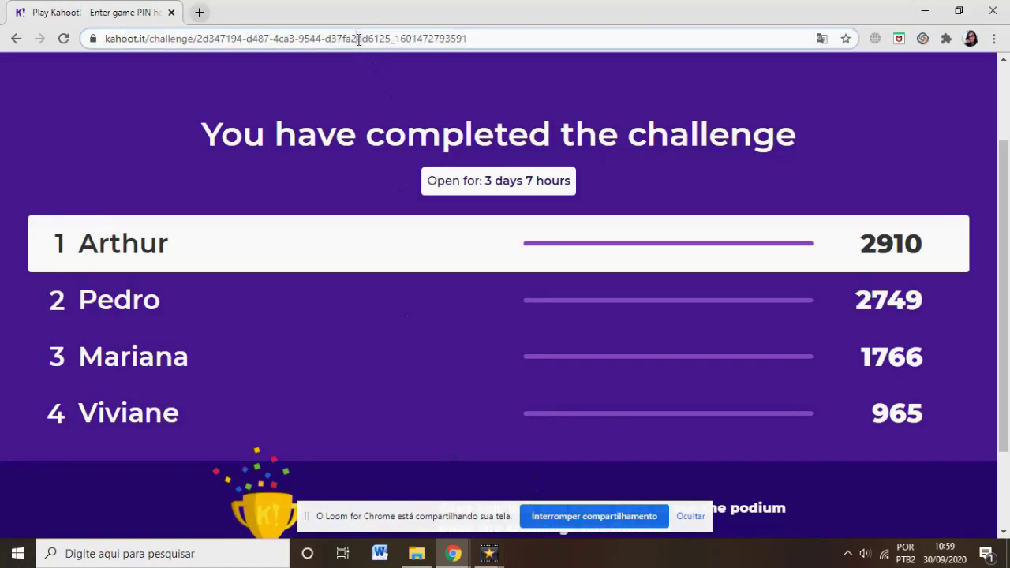
type("kahoot")
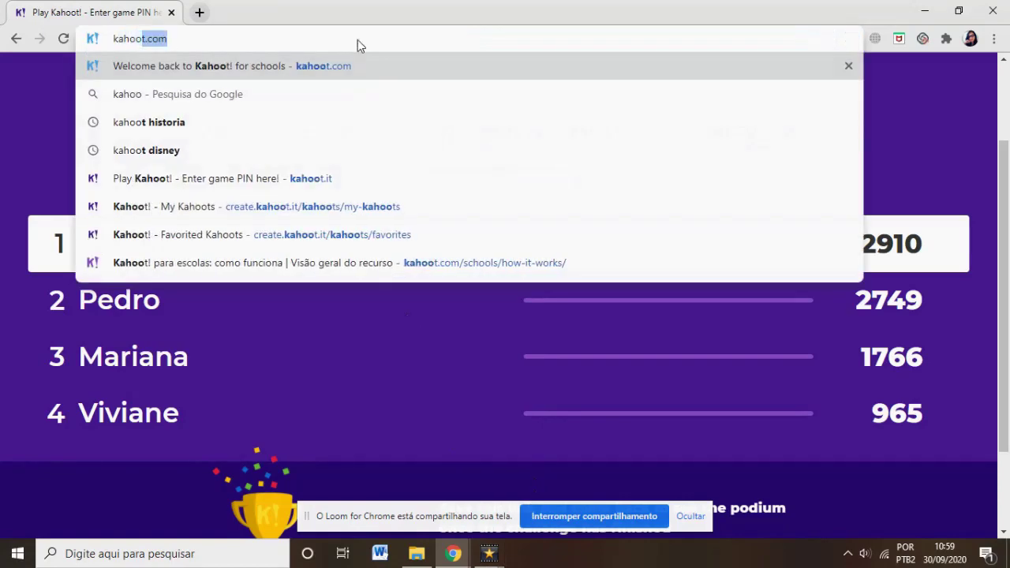
type(".i")
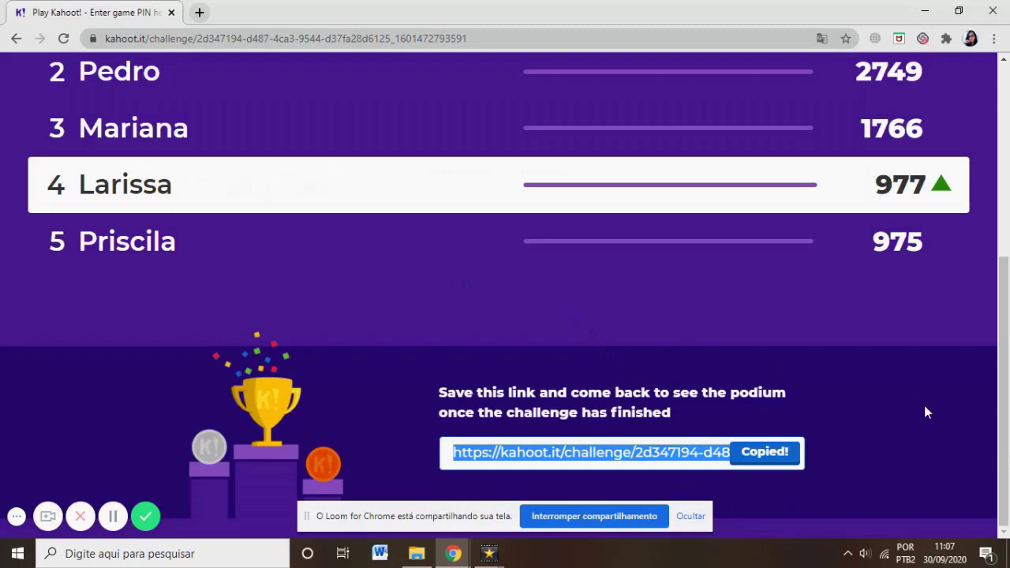
Step: Review the completed challenge's scoreboard and copy the podium link shown below the ranking
left_click_drag(1007, 410, 979, 203)
scroll(985, 229, "down", 3)
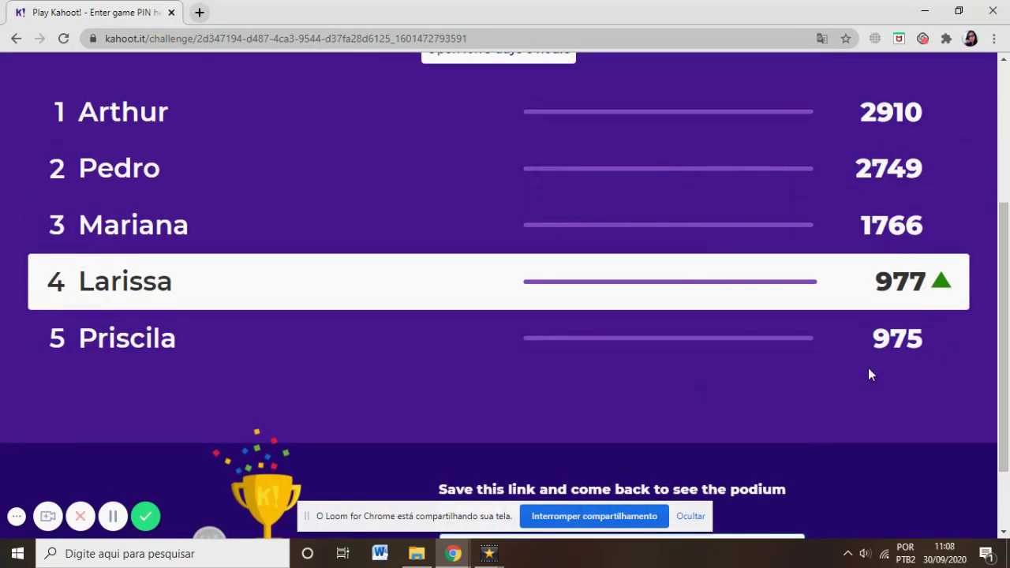
scroll(1007, 299, "up", 3)
left_click_drag(1007, 253, 972, 200)
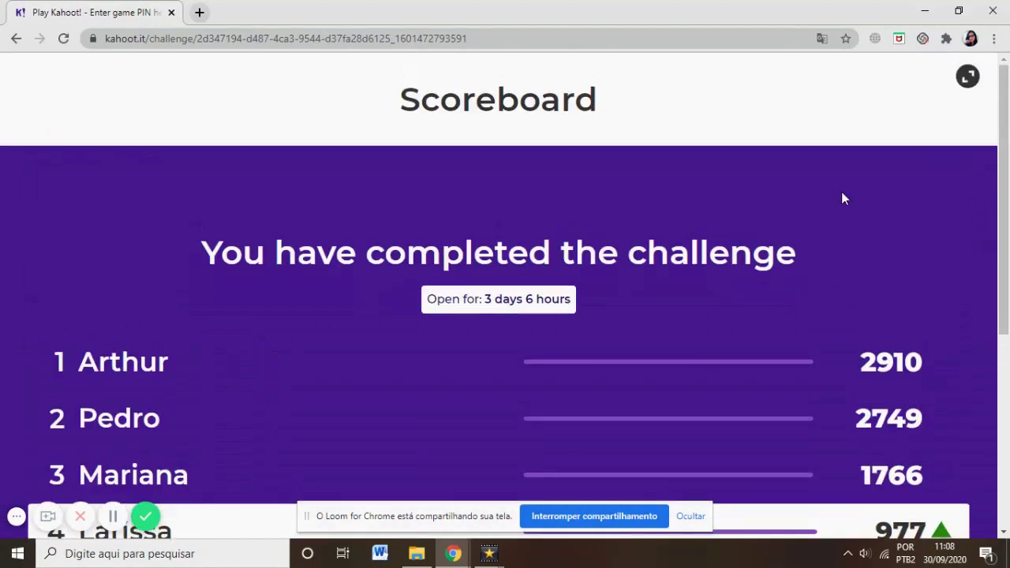
left_click_drag(1007, 136, 1008, 383)
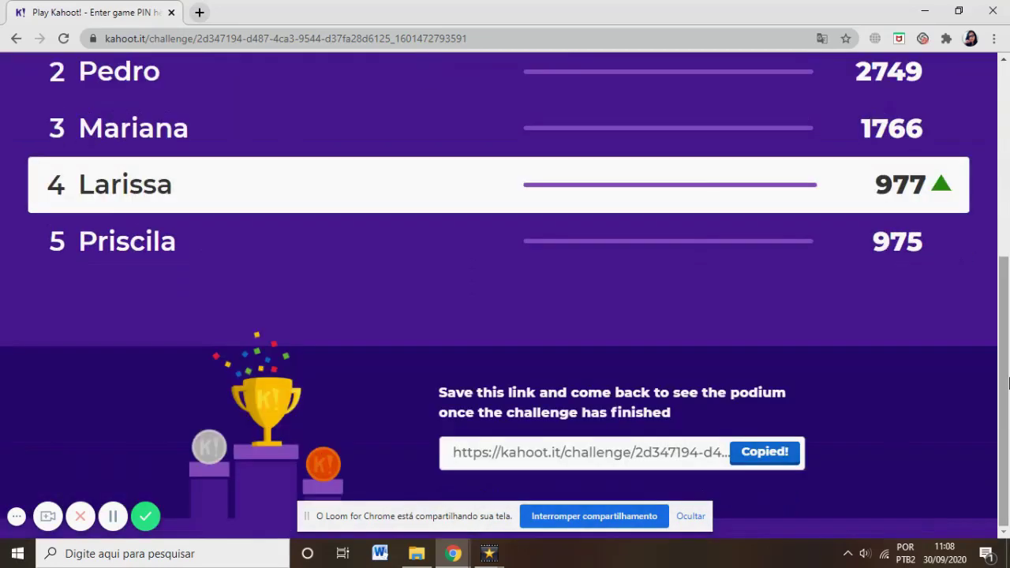
left_click(780, 456)
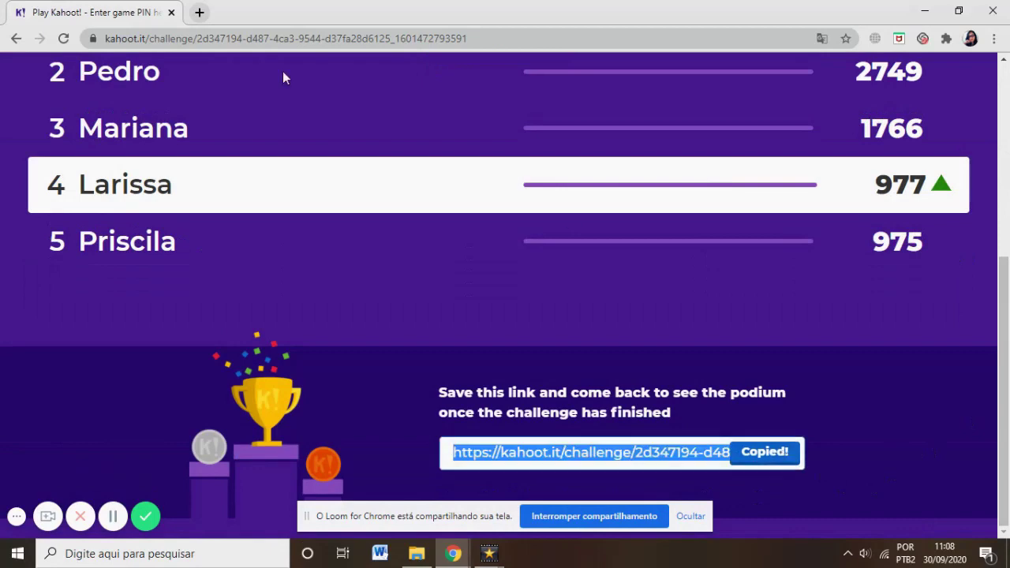
Step: Open the copied podium link in a new browser tab and dismiss the translation prompt
left_click(198, 13)
left_click(259, 39)
key("ctrl+v")
key("Return")
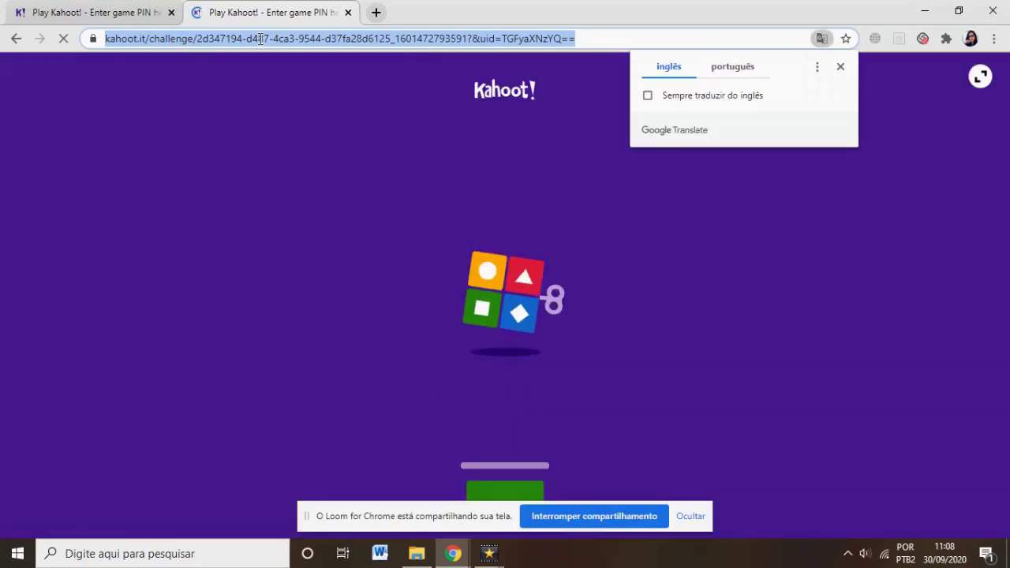
left_click(842, 67)
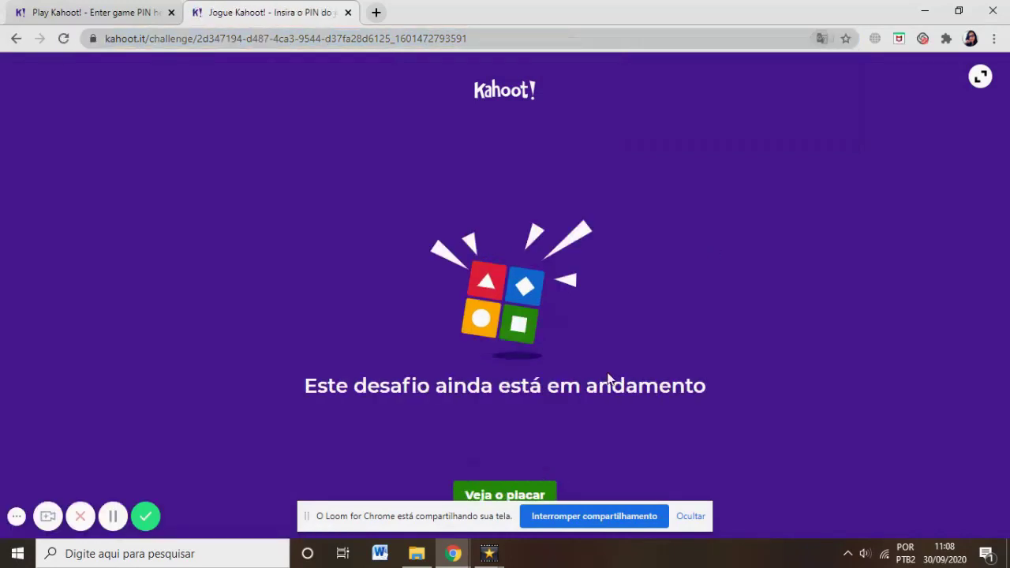
Step: Open the scoreboard from the challenge-in-progress page and look through the players' ranking
left_click(527, 499)
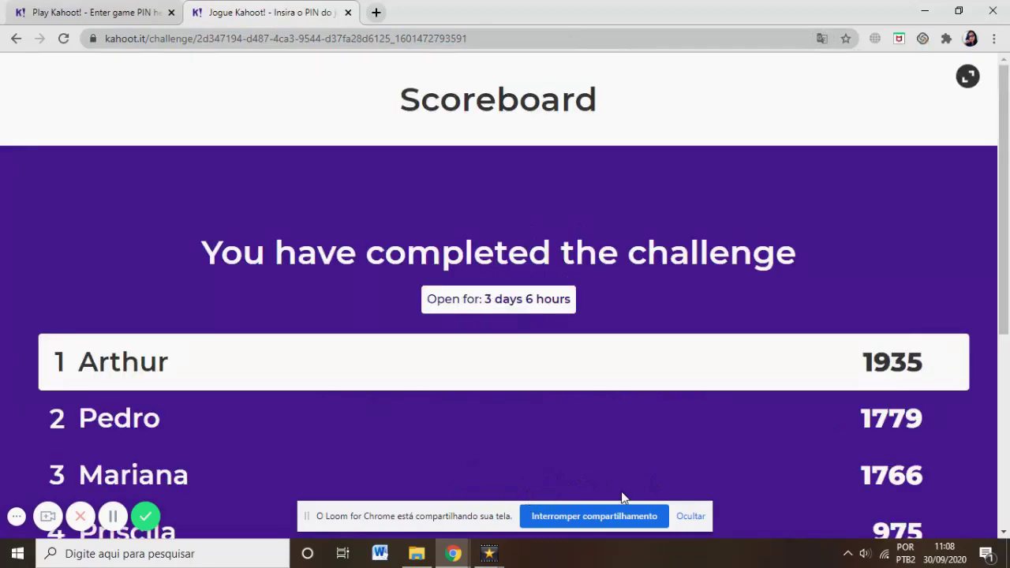
left_click(690, 517)
left_click_drag(1004, 262, 1006, 377)
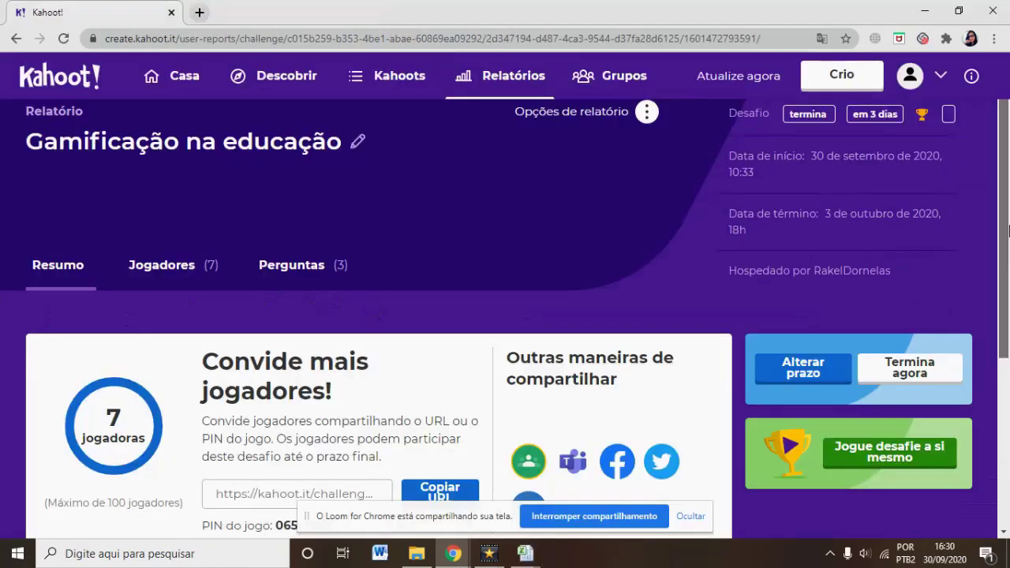
Step: Review the difficult questions, need-help and did-not-finish sections in the challenge report's summary
left_click_drag(1008, 221, 1008, 415)
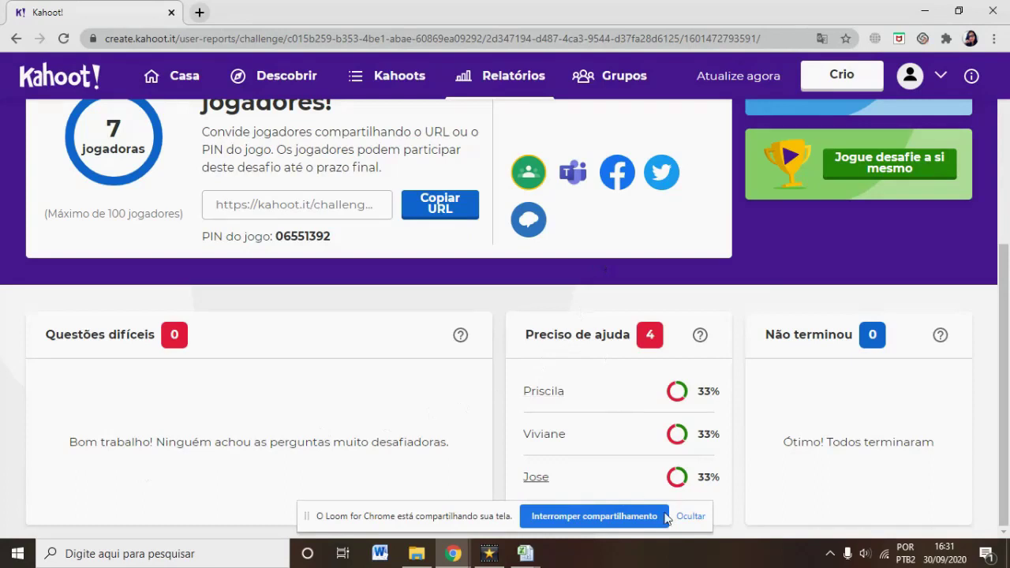
left_click(688, 516)
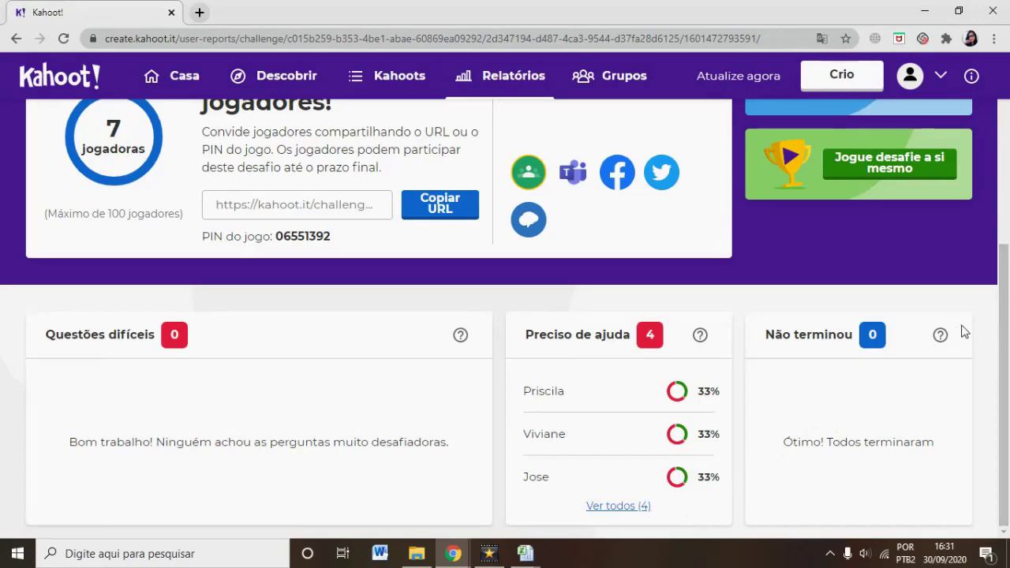
scroll(1008, 339, "up", 3)
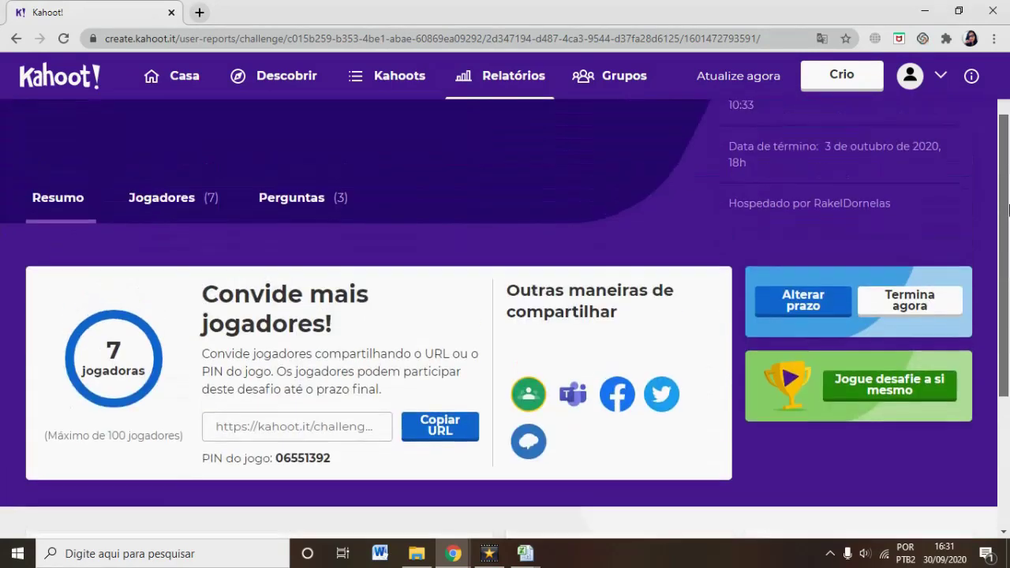
Step: Open the report's player list, review every player's results, and filter it to those who need help
left_click(176, 217)
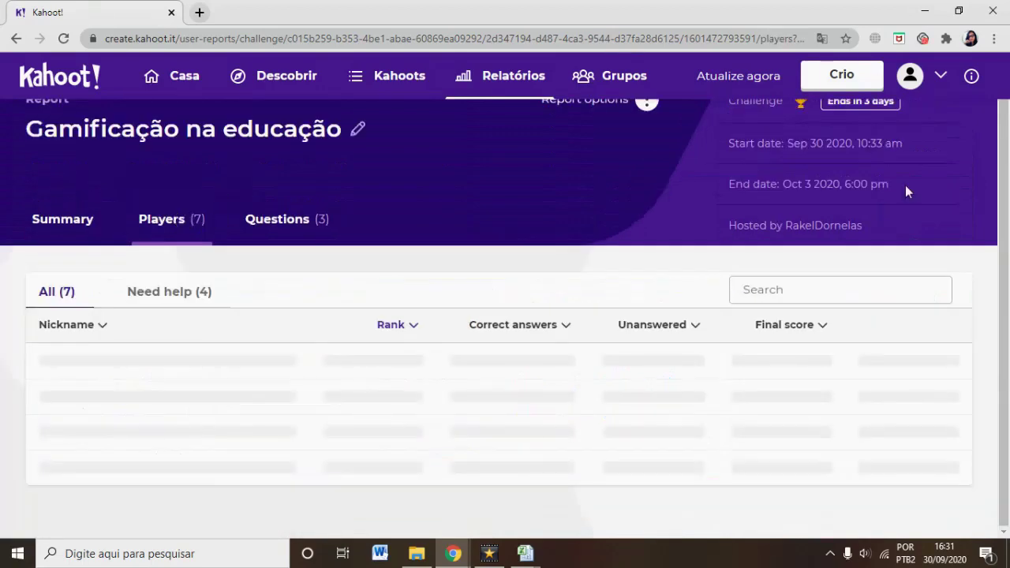
scroll(1006, 150, "down", 1)
scroll(417, 173, "down", 2)
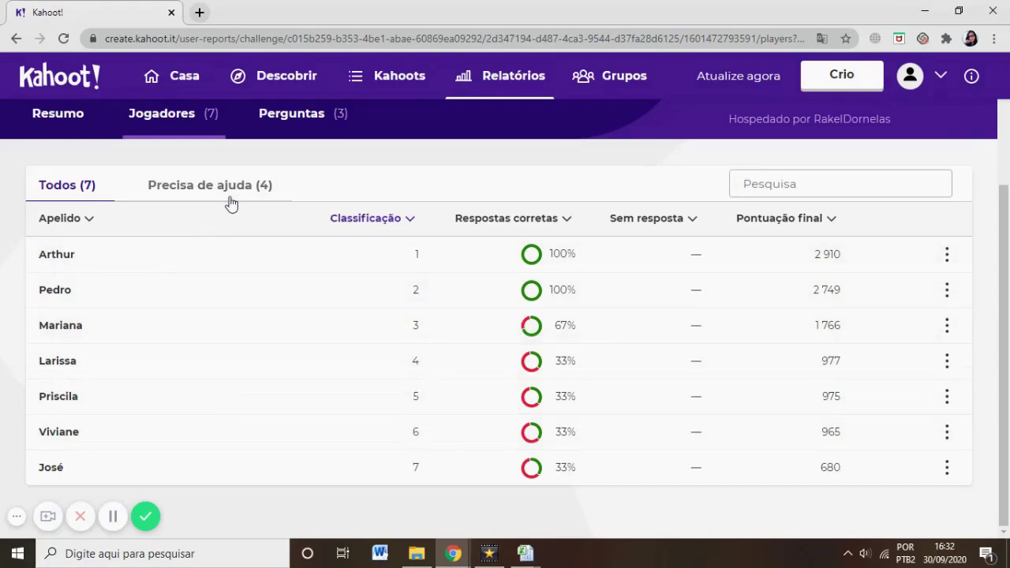
left_click(227, 195)
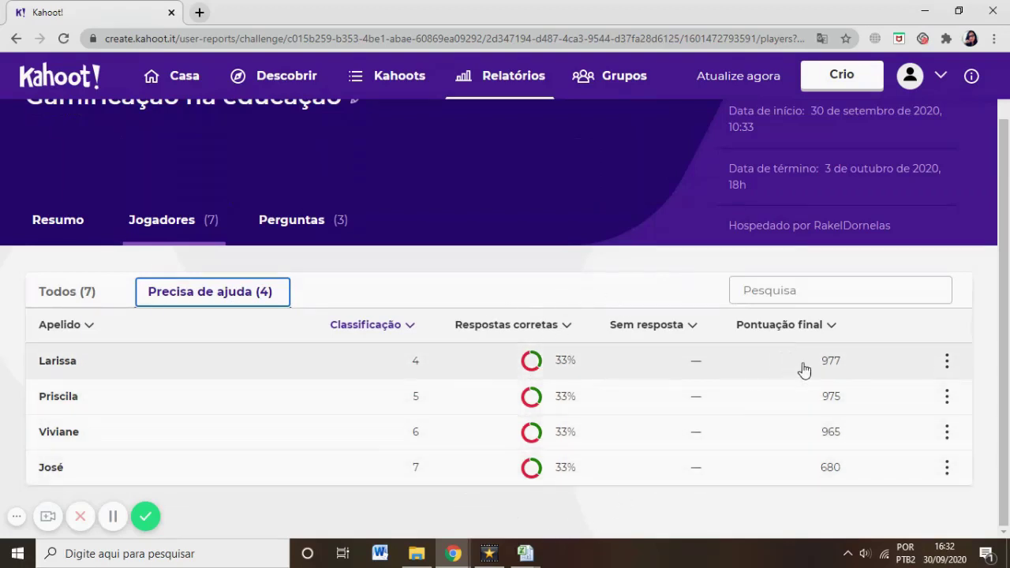
Step: Open the report's question list in expanded view and examine how the answers are distributed for all three questions
left_click(318, 220)
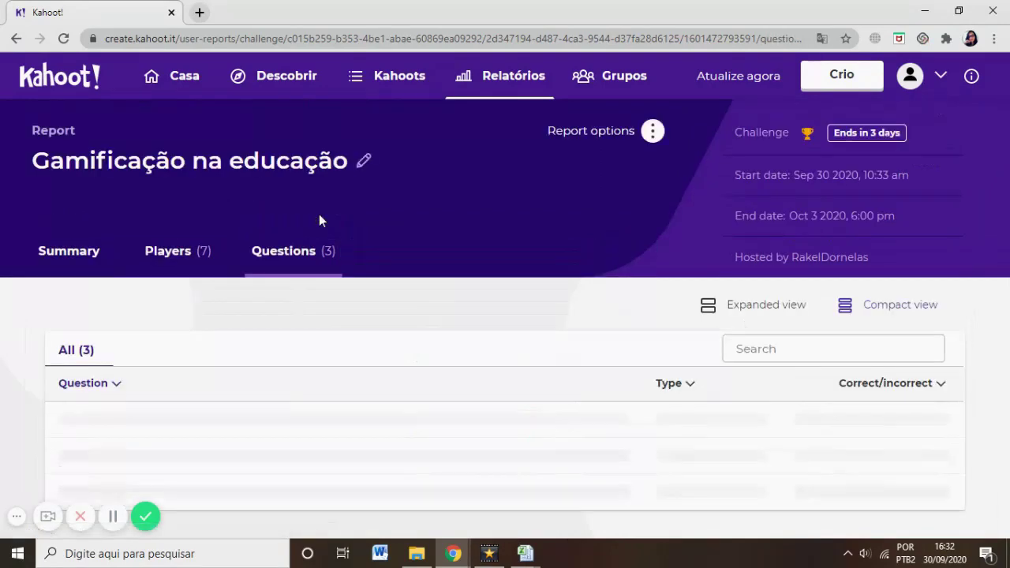
scroll(1003, 247, "down", 1)
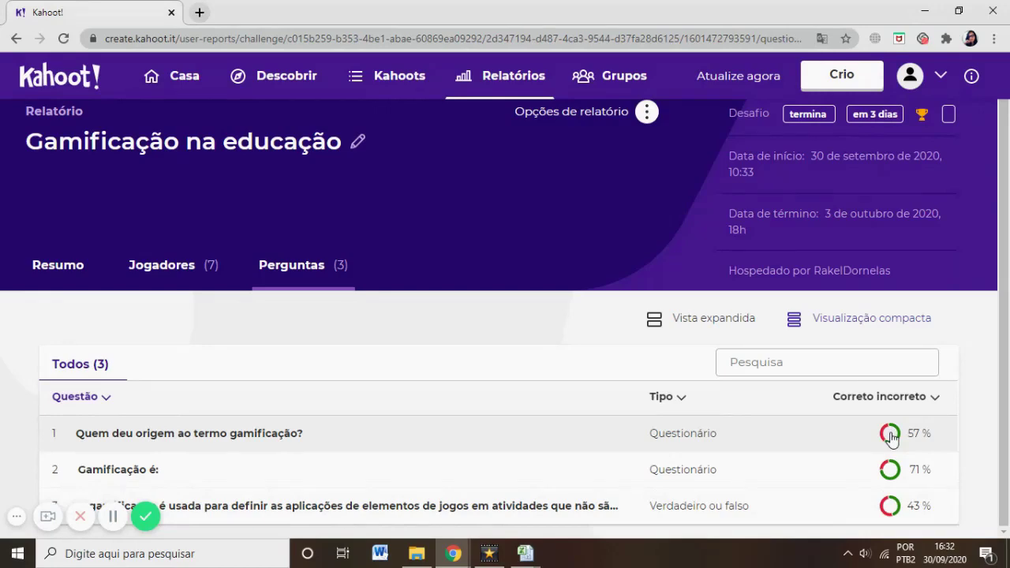
left_click(742, 328)
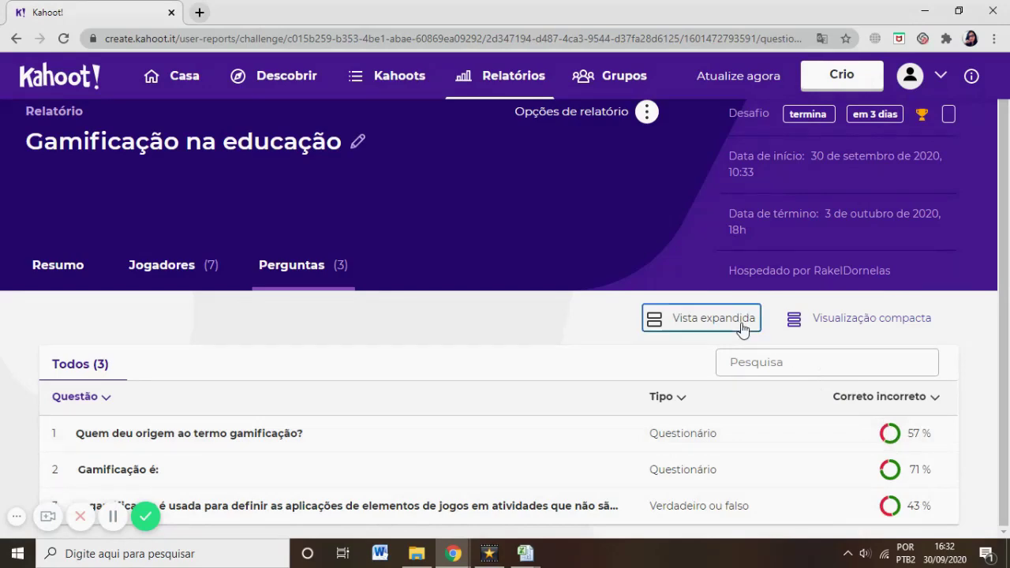
left_click_drag(1007, 147, 1006, 222)
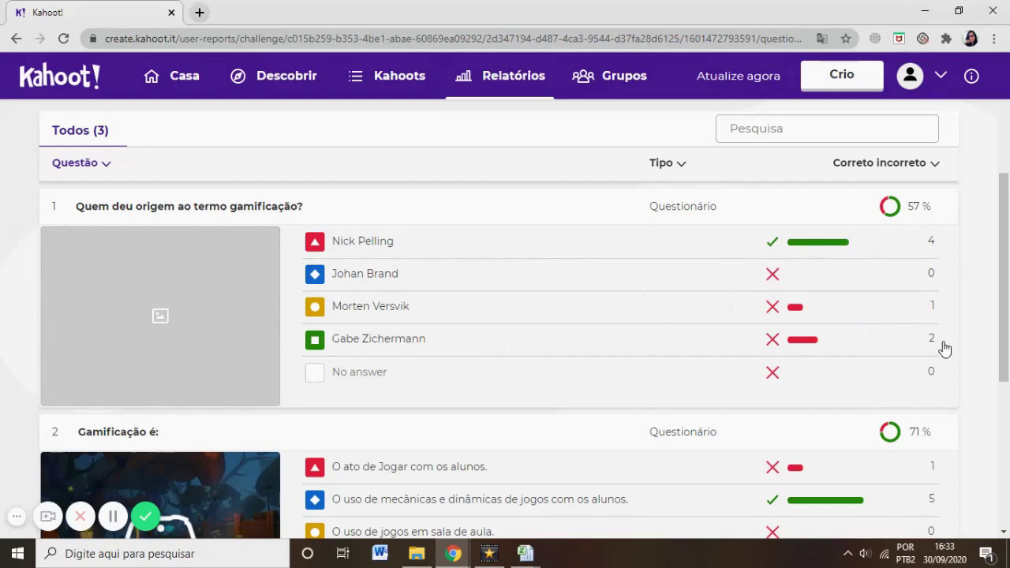
left_click_drag(1007, 418, 1008, 431)
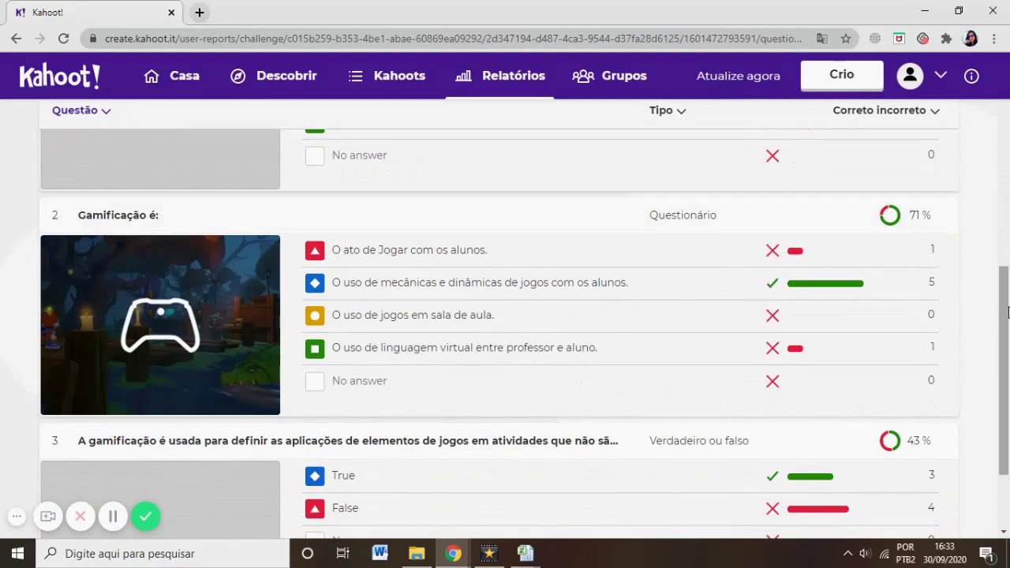
scroll(1005, 296, "down", 3)
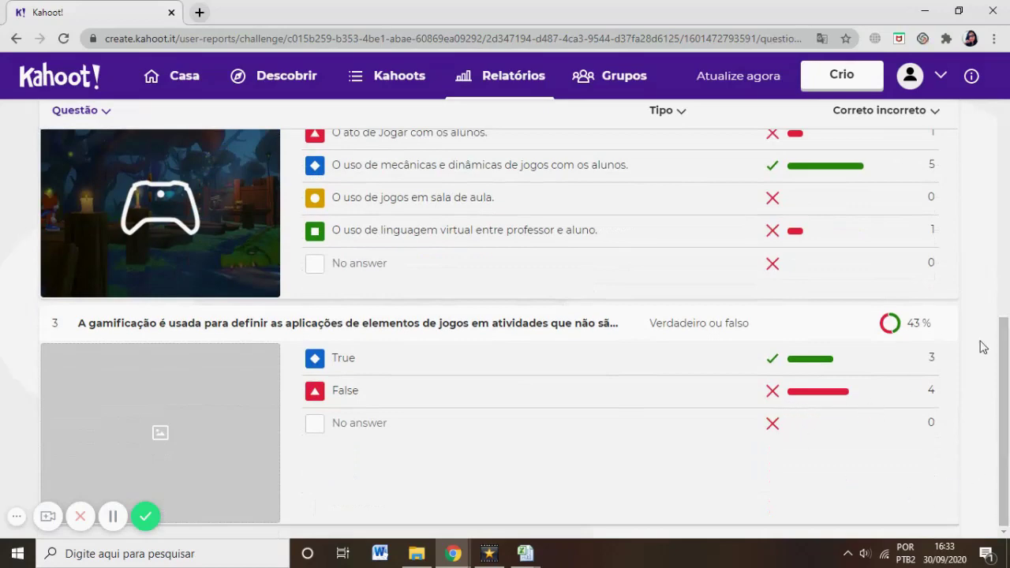
left_click_drag(1007, 378, 1005, 51)
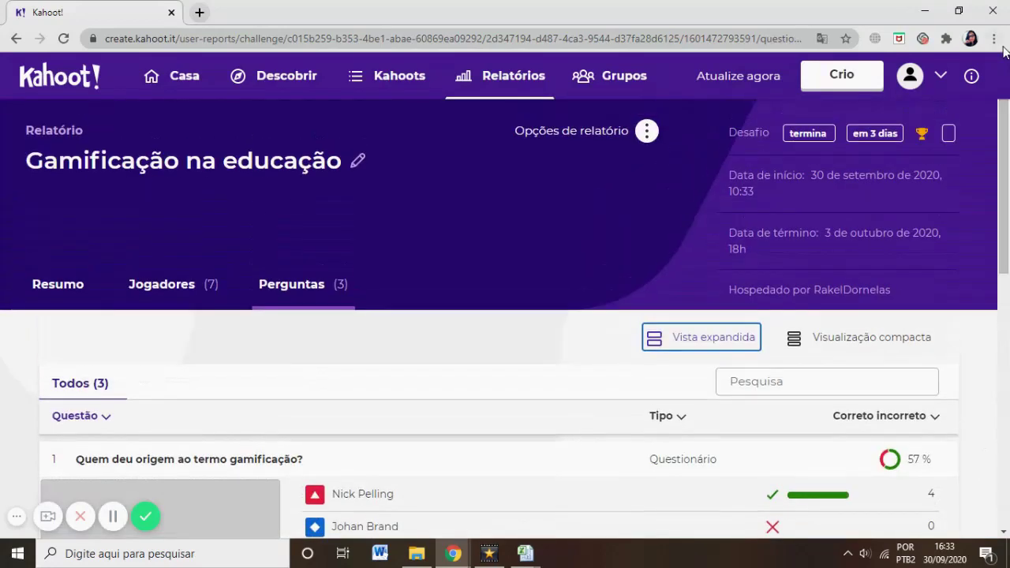
Step: View the download options for the challenge report and close them without downloading
left_click(647, 133)
left_click(647, 136)
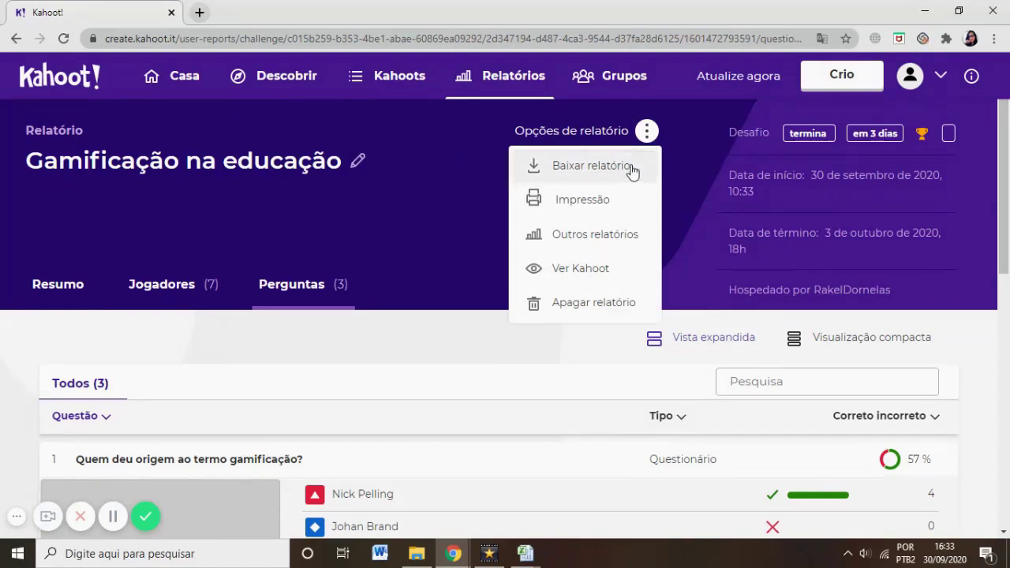
left_click(632, 172)
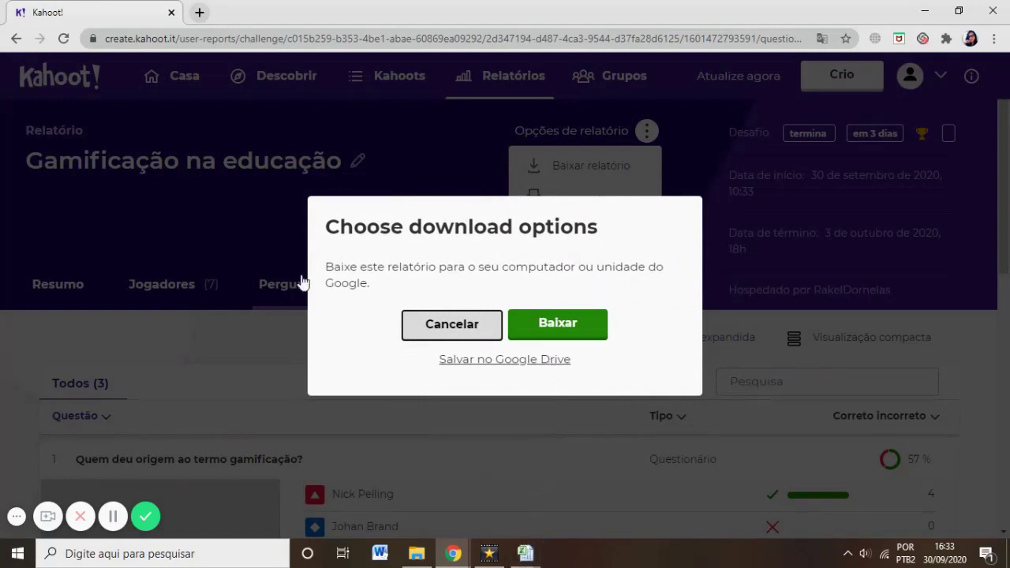
left_click(386, 164)
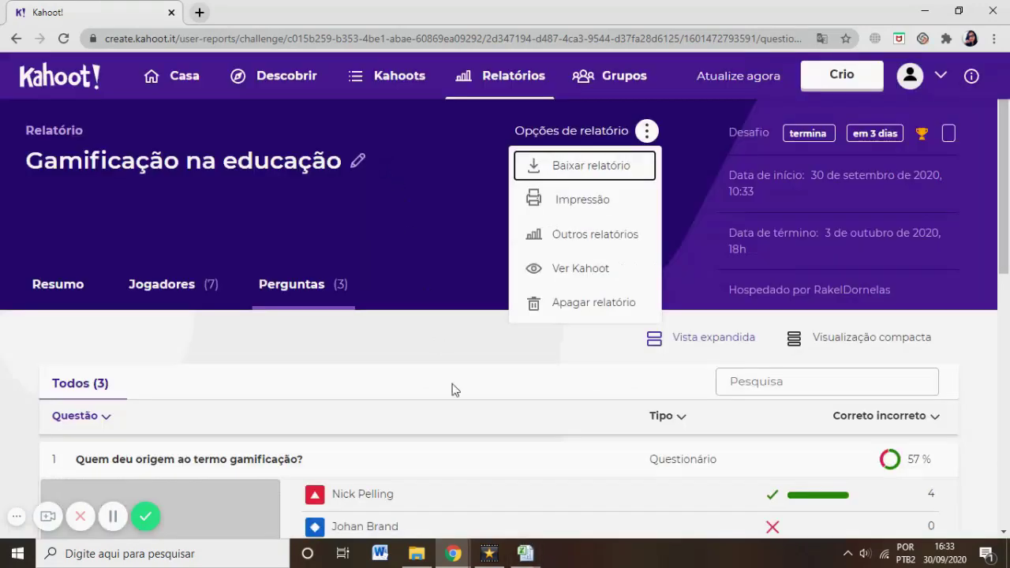
Step: Switch to the Gamificação na educação workbook in Excel and review the rank, player, total score, correct and incorrect answer columns in Final Scores
left_click(527, 553)
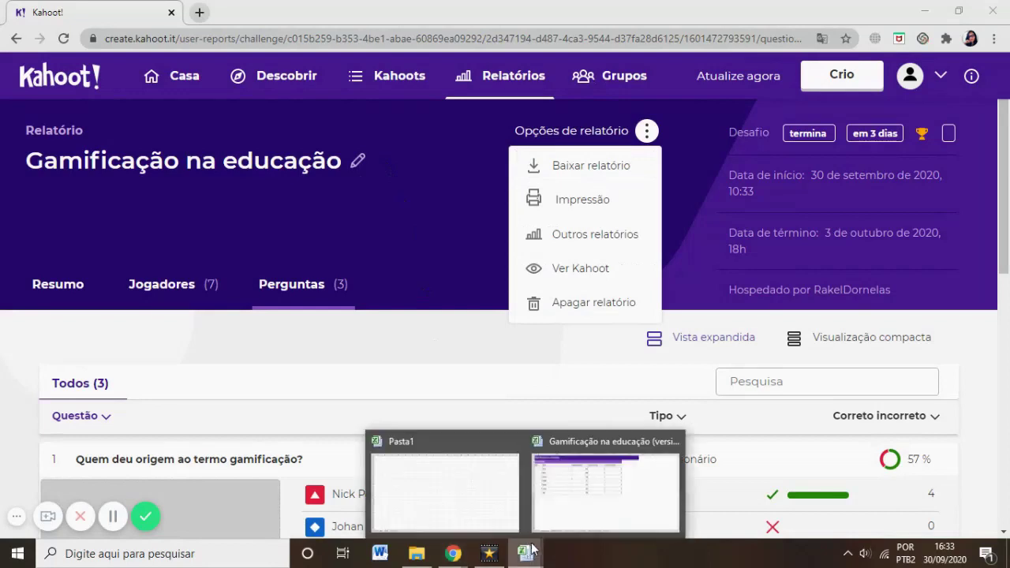
left_click(595, 464)
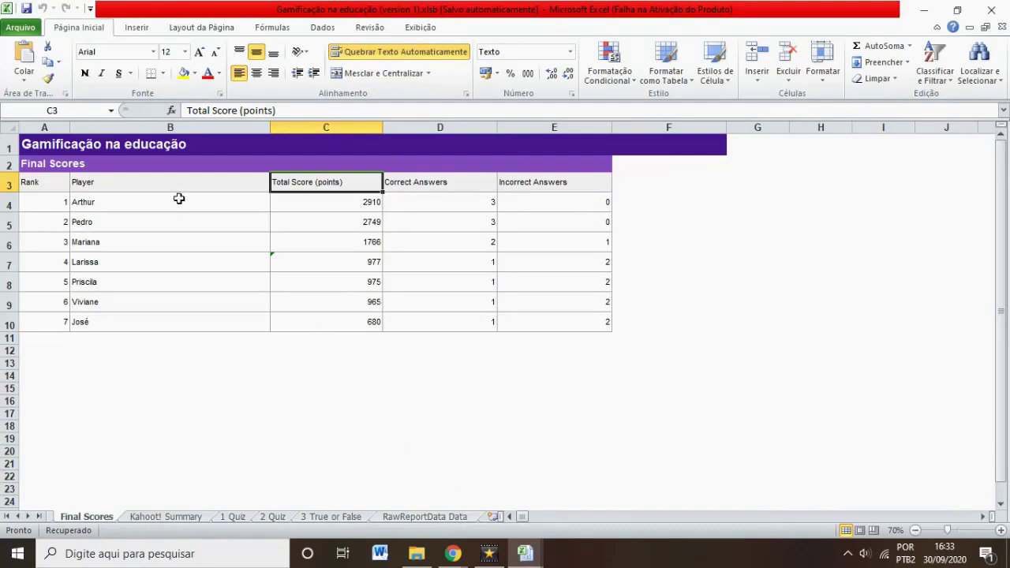
left_click(41, 183)
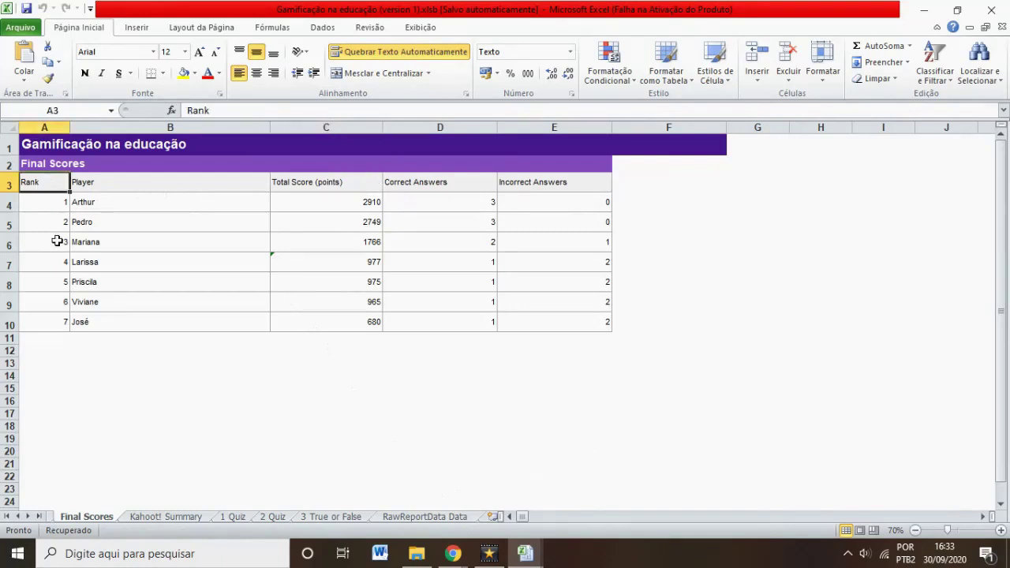
left_click(117, 183)
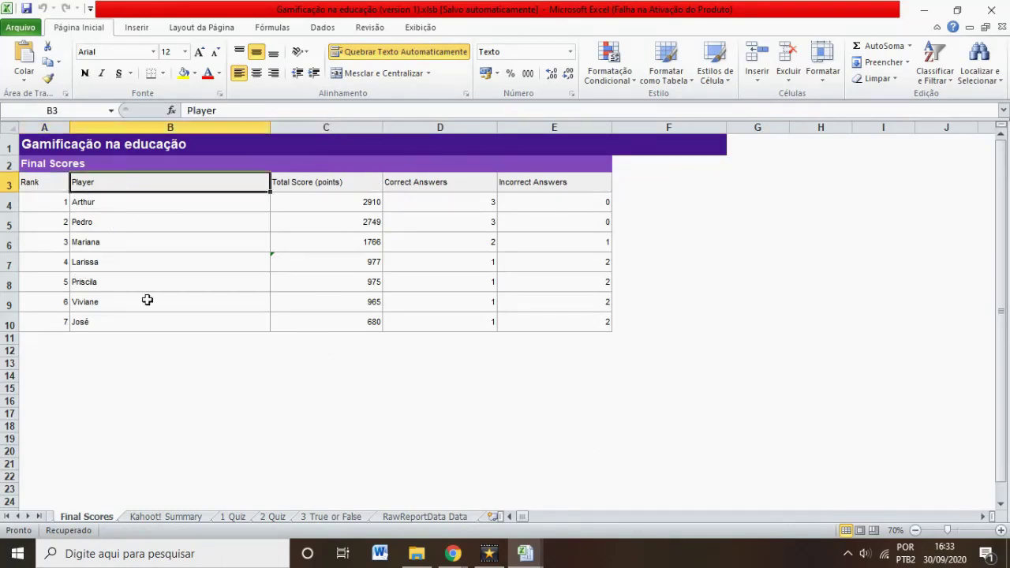
left_click(352, 196)
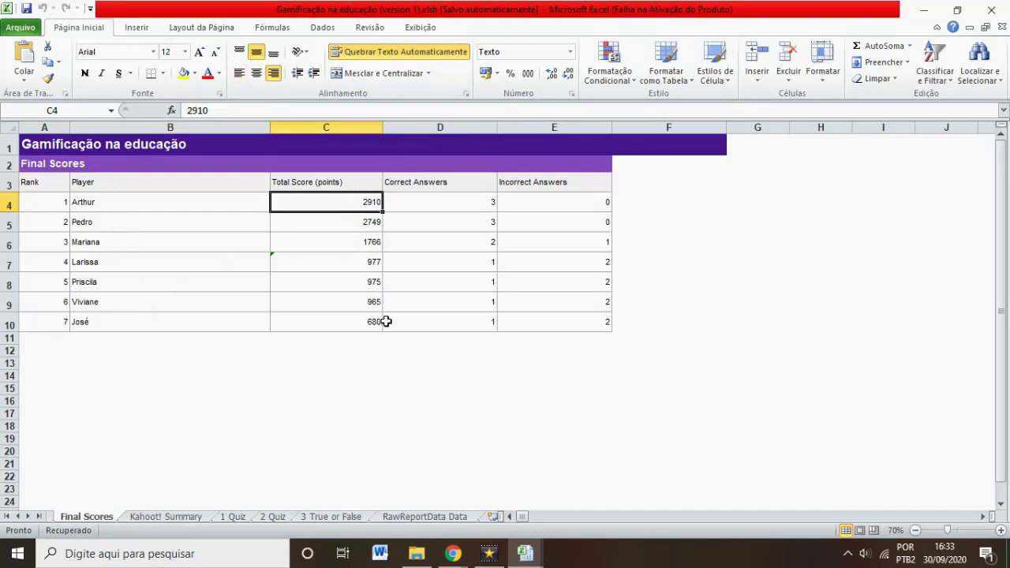
left_click(457, 204)
left_click(454, 185)
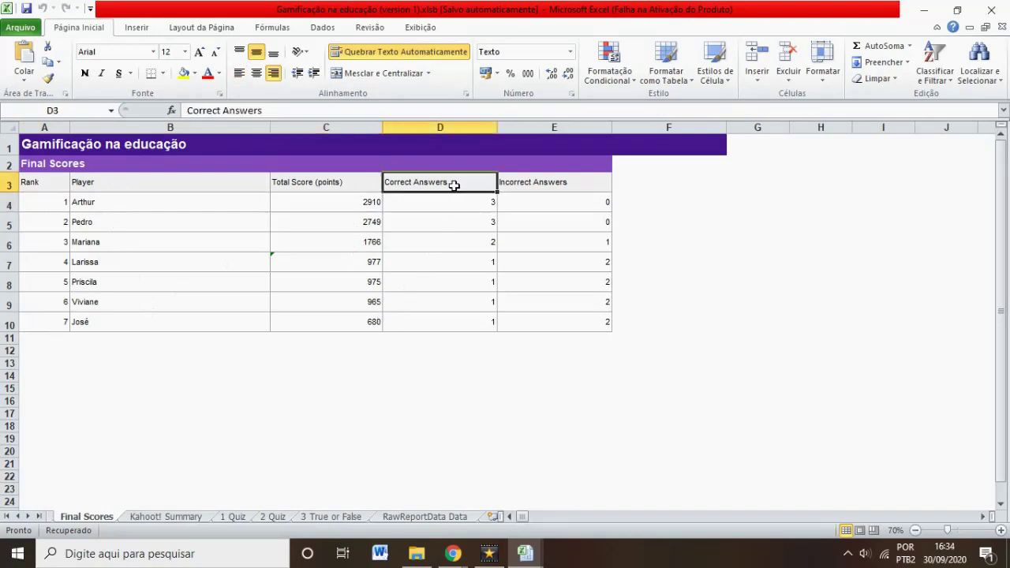
left_click(460, 199)
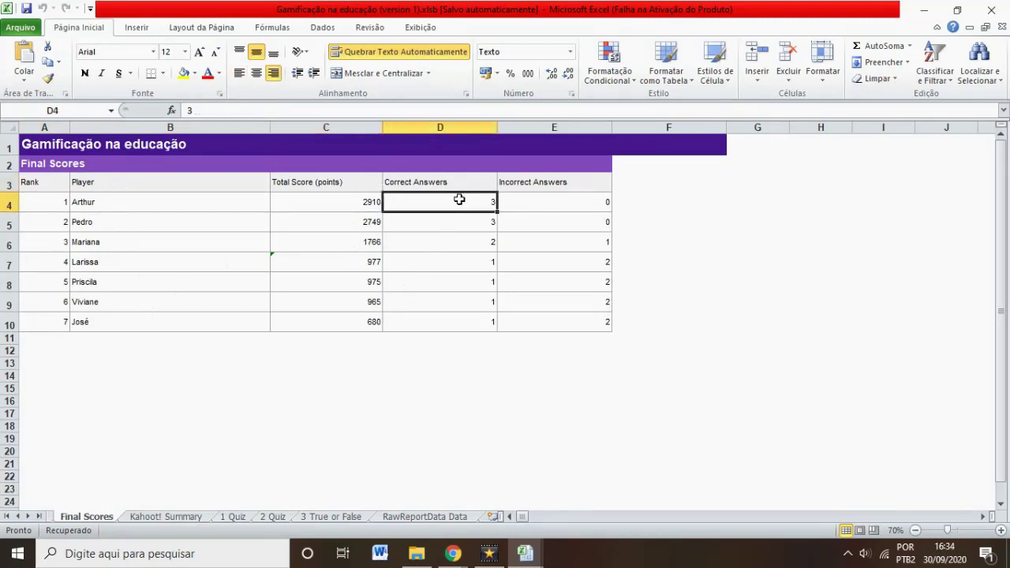
left_click(576, 184)
left_click(574, 202)
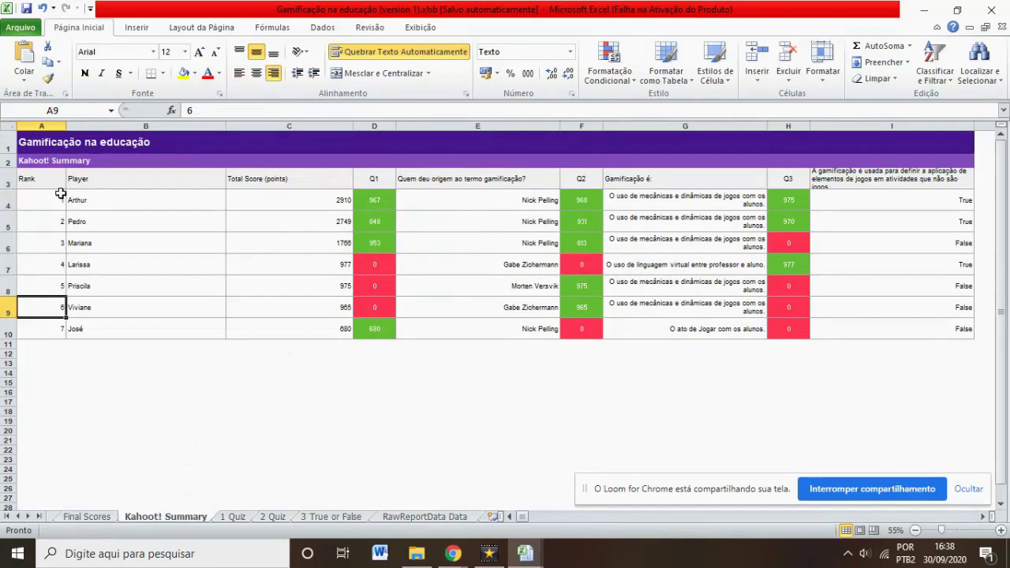
Step: Examine the player, total score and per-question columns of the Kahoot! Summary sheet
left_click(162, 177)
left_click(265, 180)
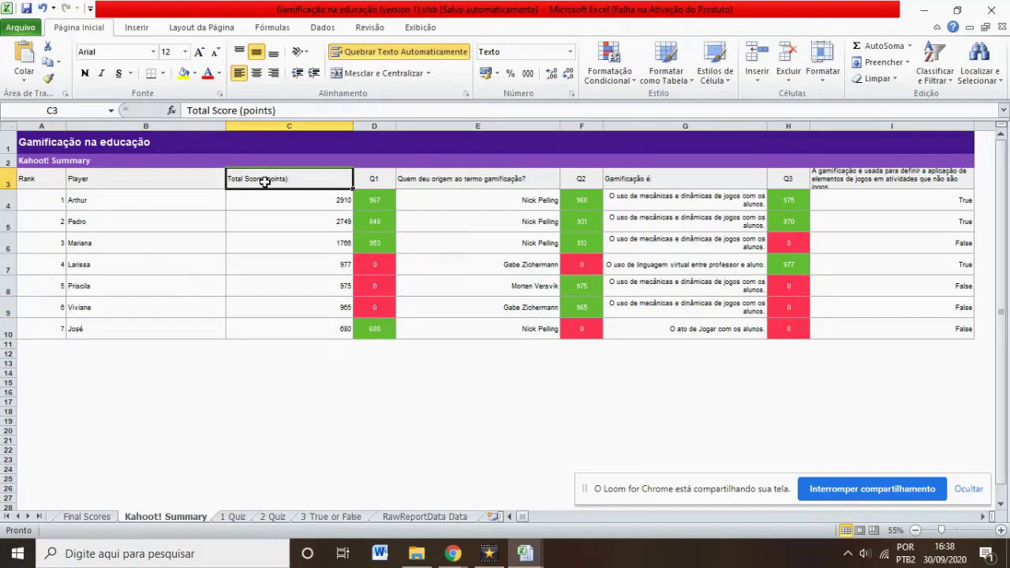
left_click(372, 183)
left_click(446, 180)
left_click(573, 179)
left_click(649, 181)
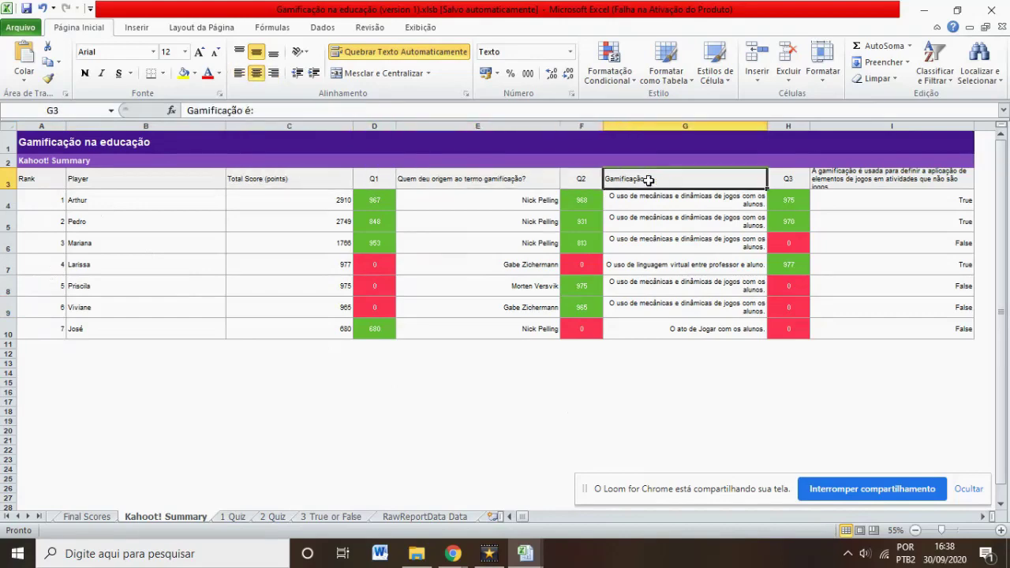
Step: Go through the Q1 scores on the Kahoot! Summary sheet player by player and compare them with the answers given
left_click(381, 183)
left_click(369, 205)
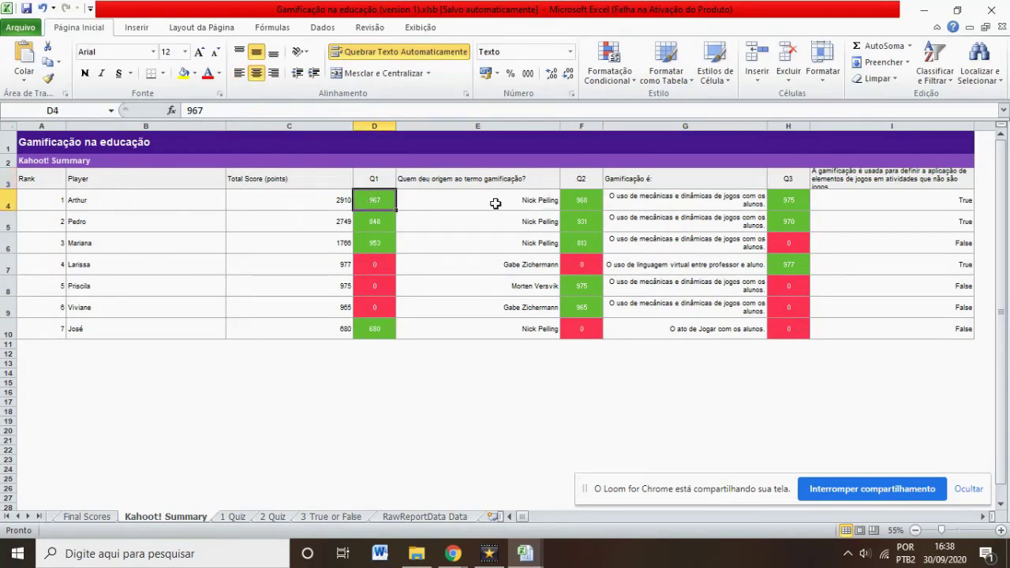
left_click(389, 224)
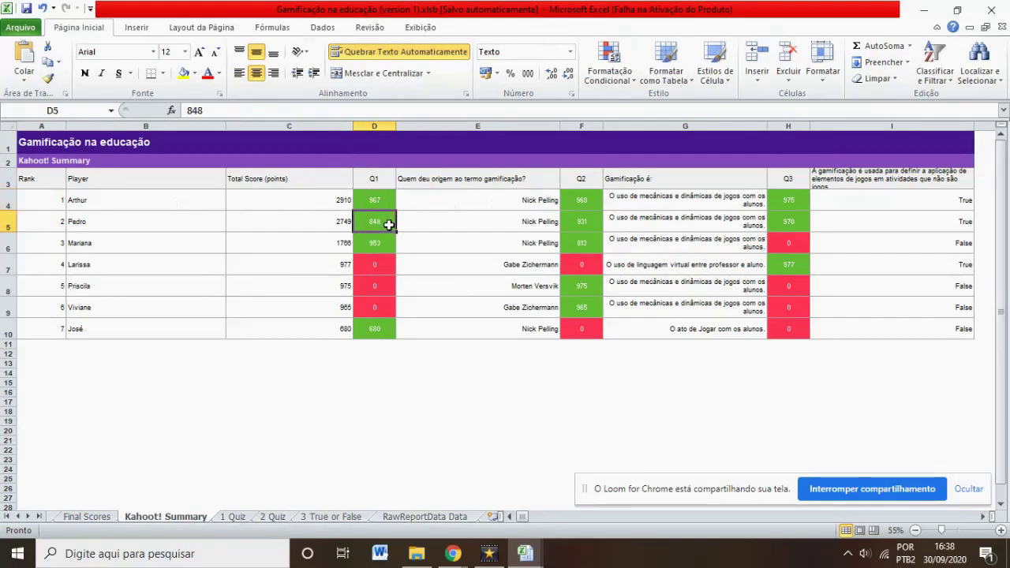
left_click(381, 247)
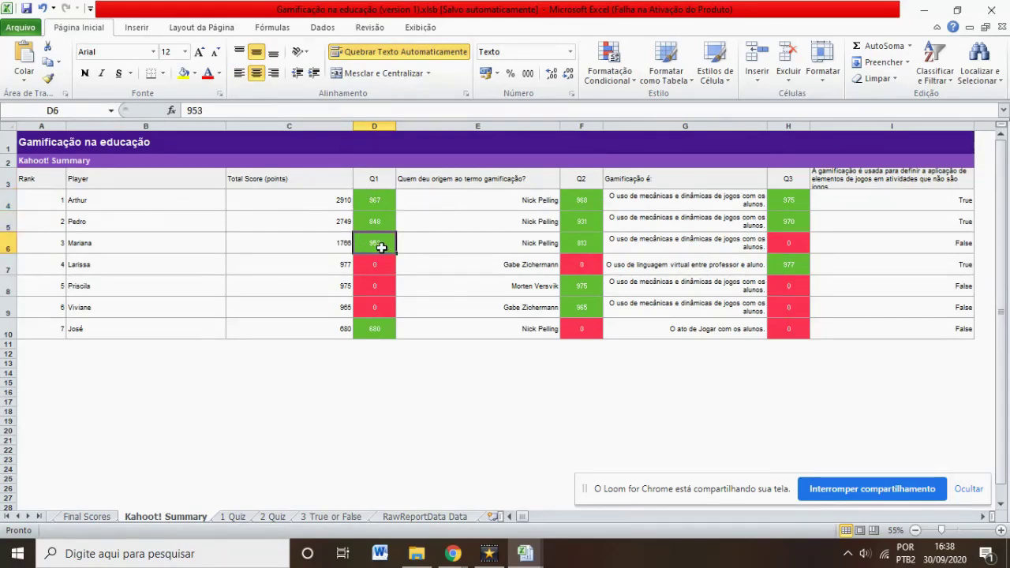
left_click(379, 266)
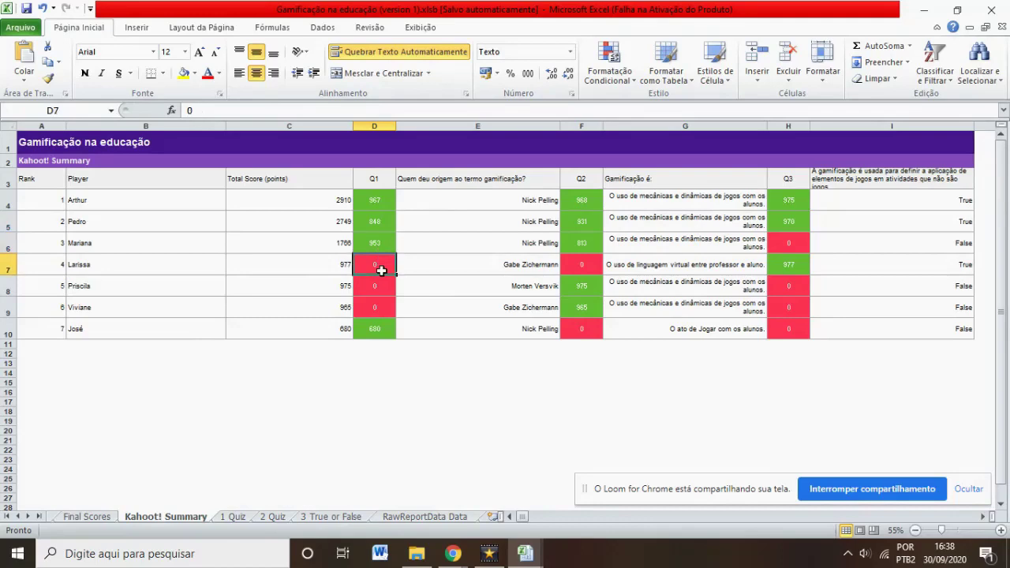
left_click(379, 307)
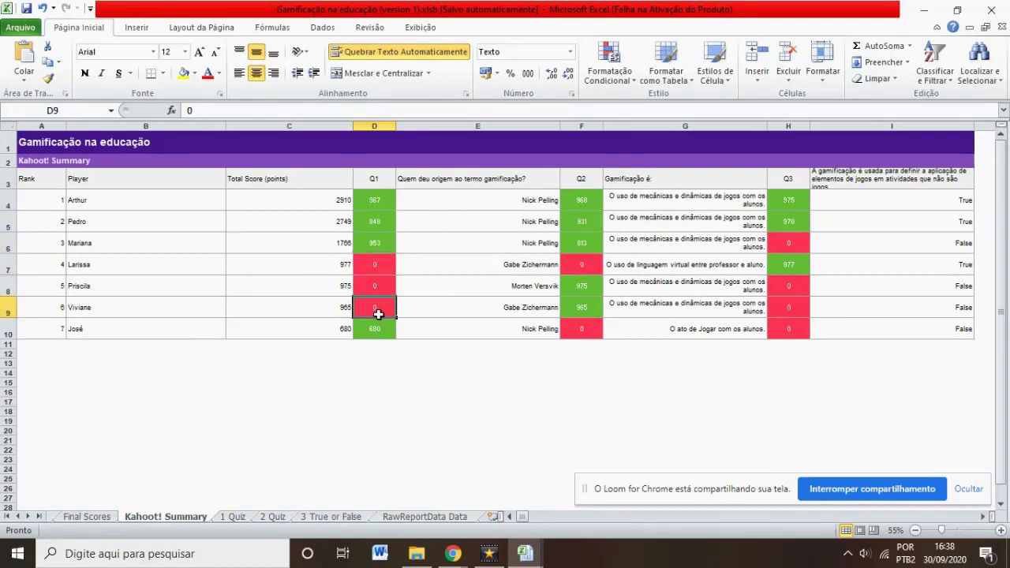
left_click(378, 326)
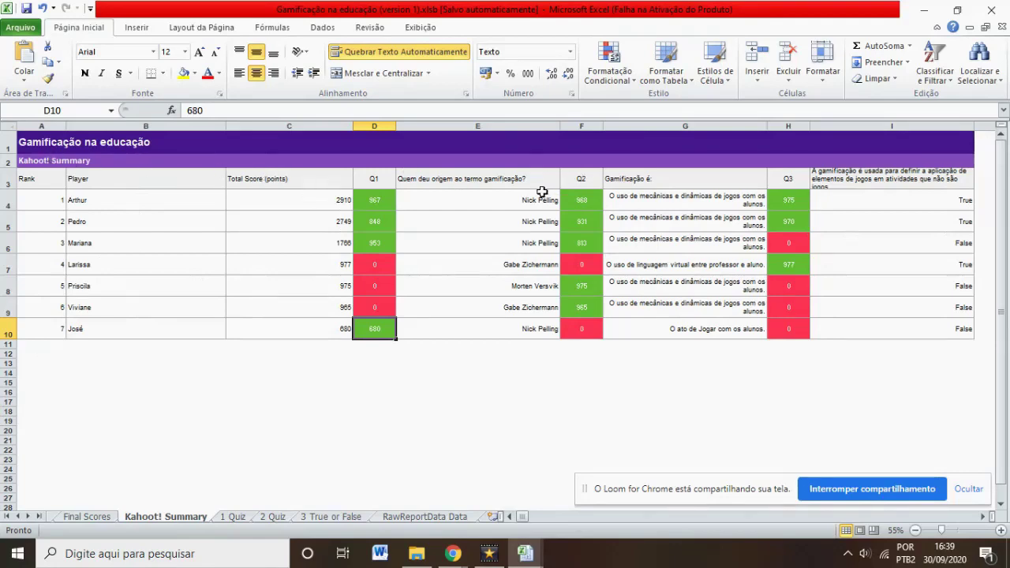
Step: Examine the answer summary and player details for the first question on the 1 Quiz sheet at a readable zoom
left_click(237, 517)
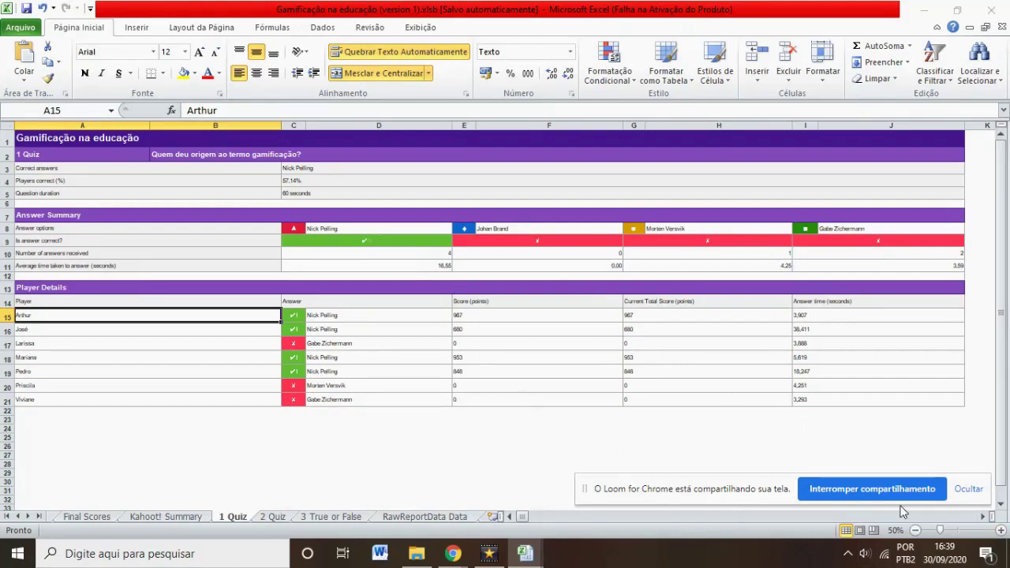
left_click_drag(940, 533, 947, 529)
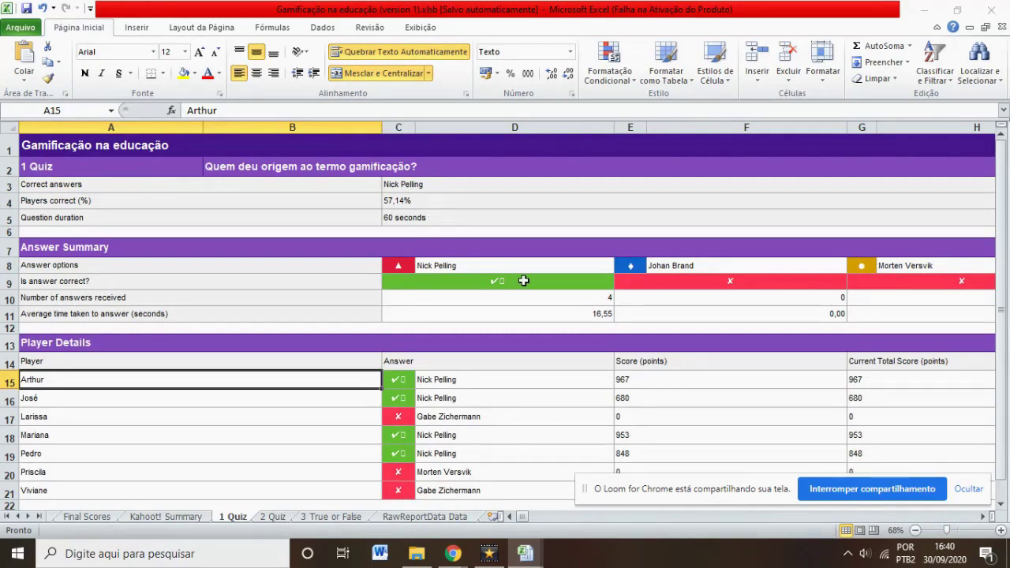
left_click(573, 297)
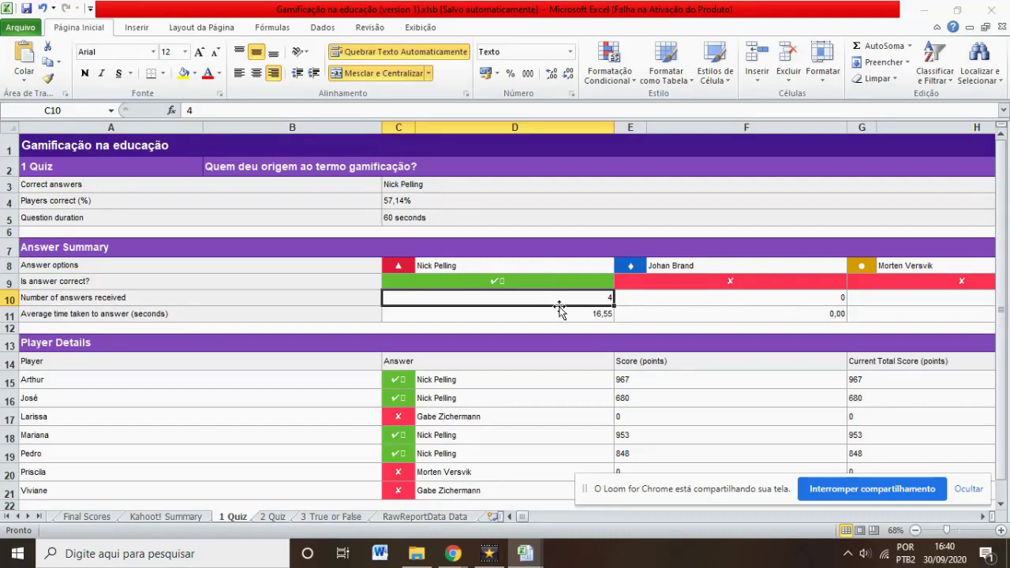
left_click(759, 311)
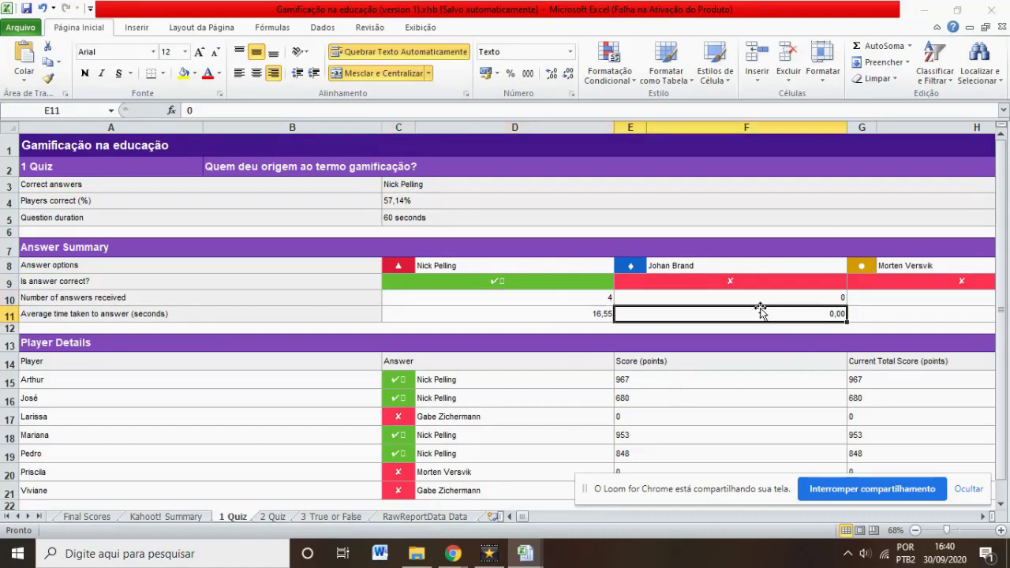
left_click(612, 316)
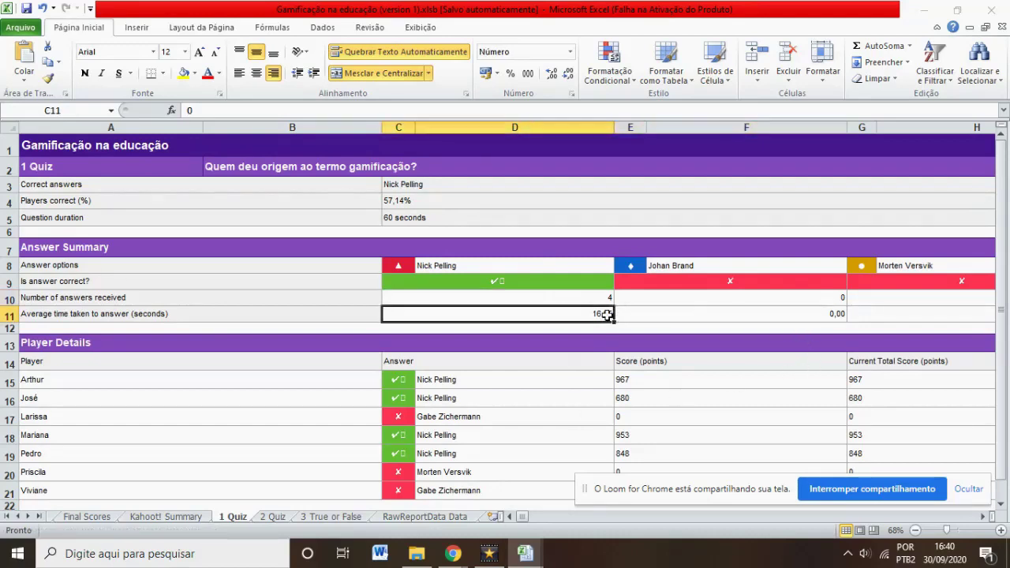
left_click(827, 298)
scroll(1001, 331, "down", 1)
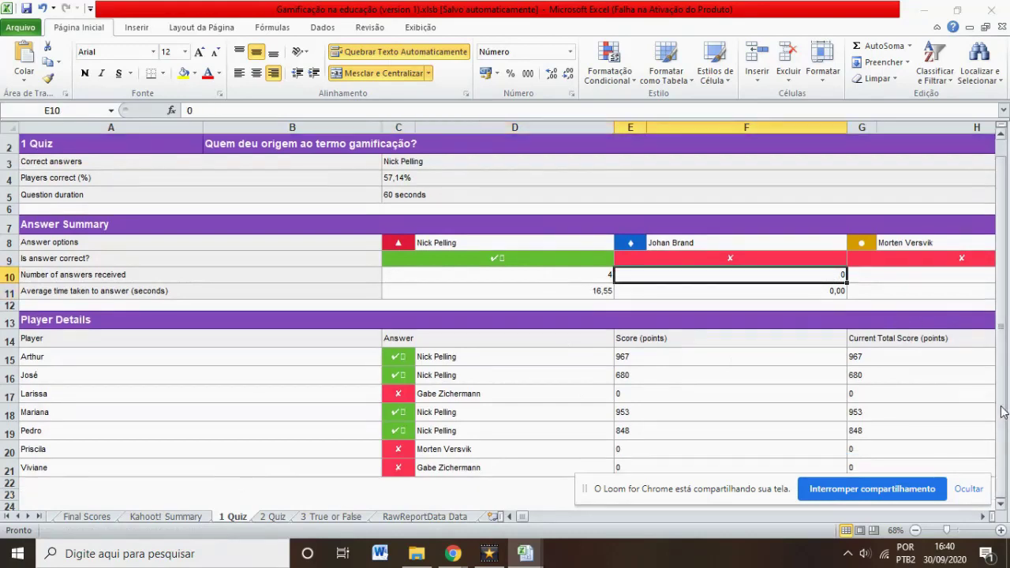
left_click(491, 363)
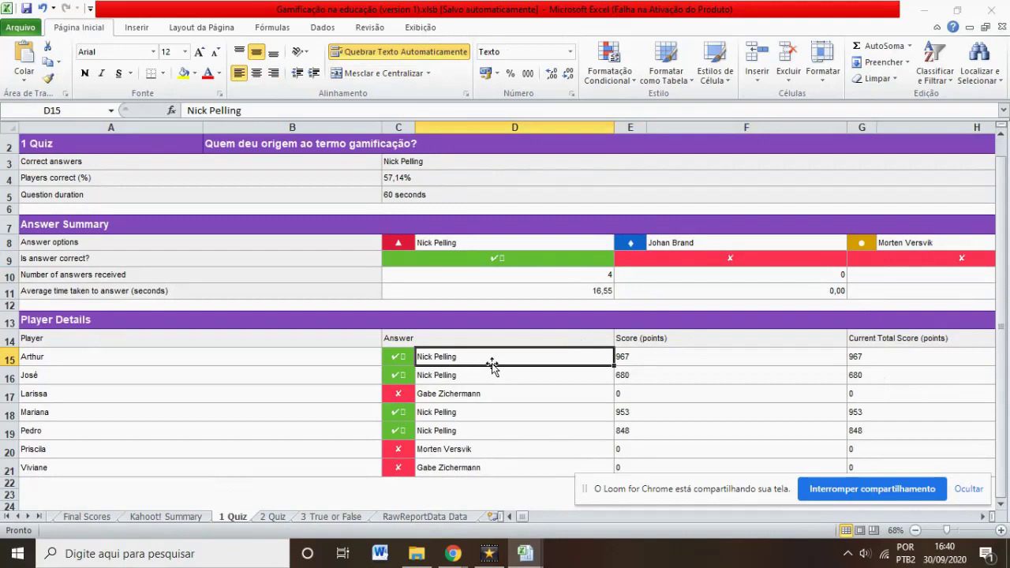
Step: Look through the 2 Quiz, 3 True or False and RawReportData Data sheets, enlarging the raw data to read it
left_click(271, 517)
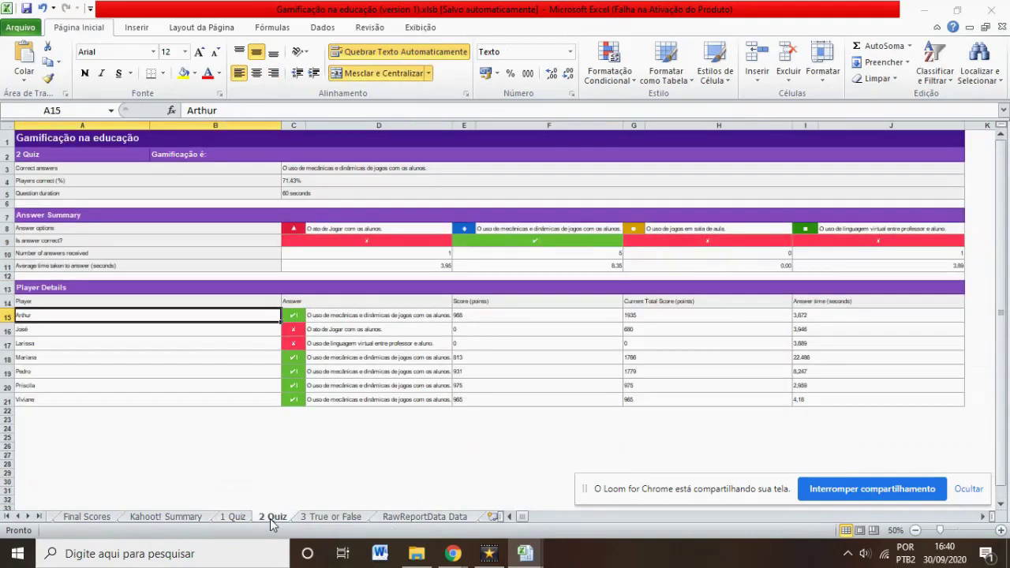
left_click(342, 516)
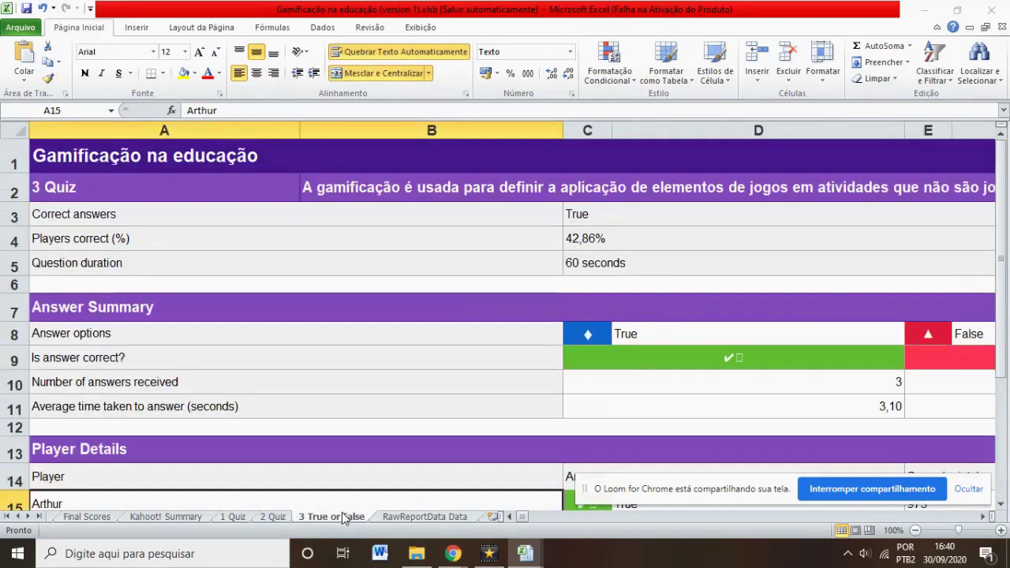
left_click(391, 516)
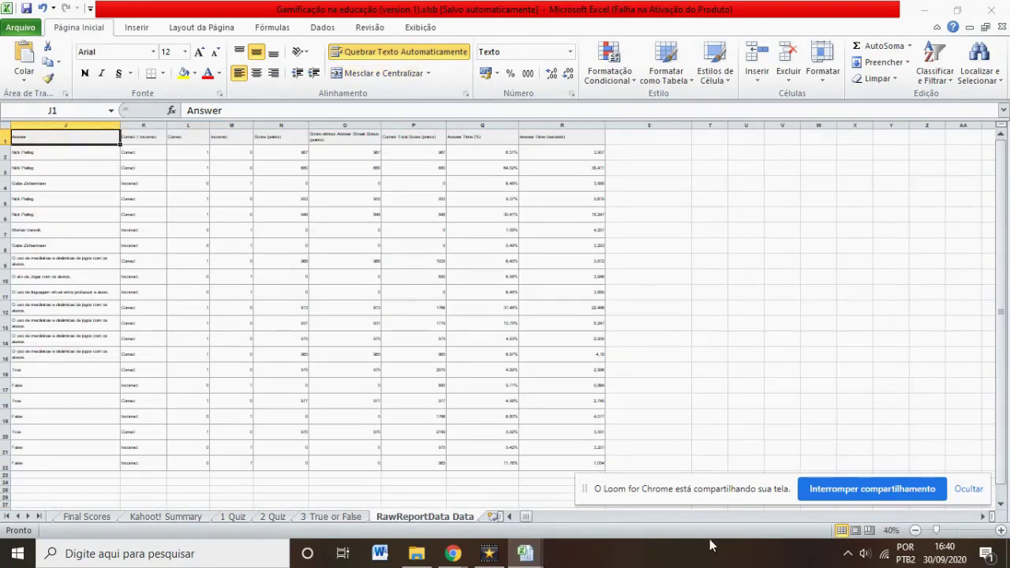
left_click_drag(937, 535, 948, 541)
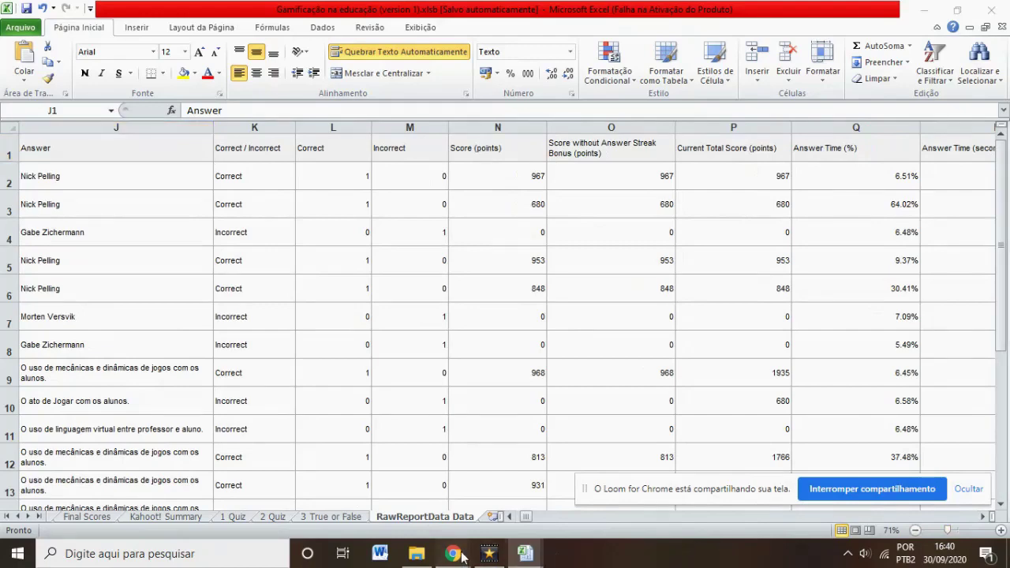
Step: Switch back to the Kahoot report in Chrome, open its print preview and view the available print destinations
mouse_move(464, 558)
left_click(335, 489)
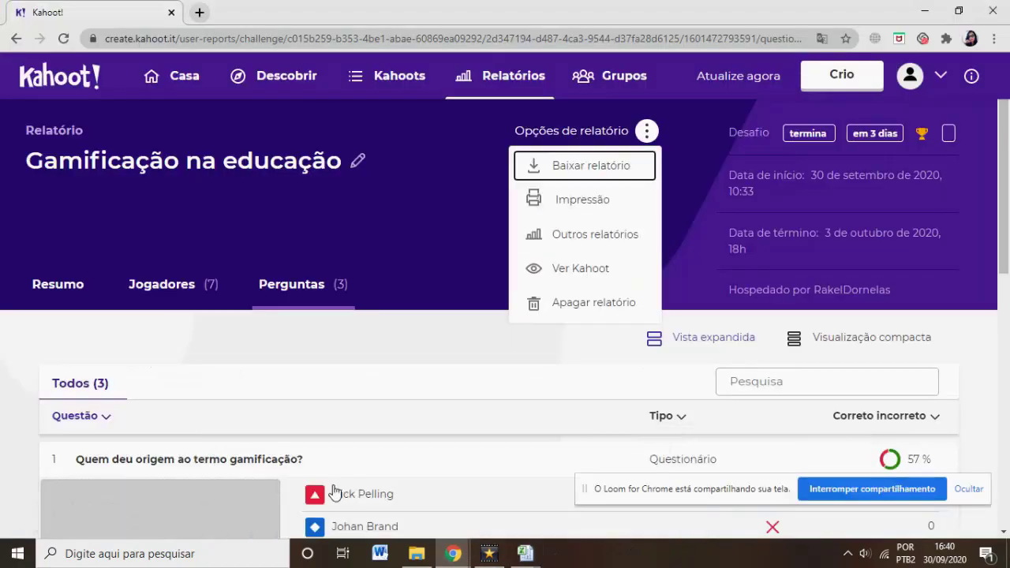
left_click(598, 204)
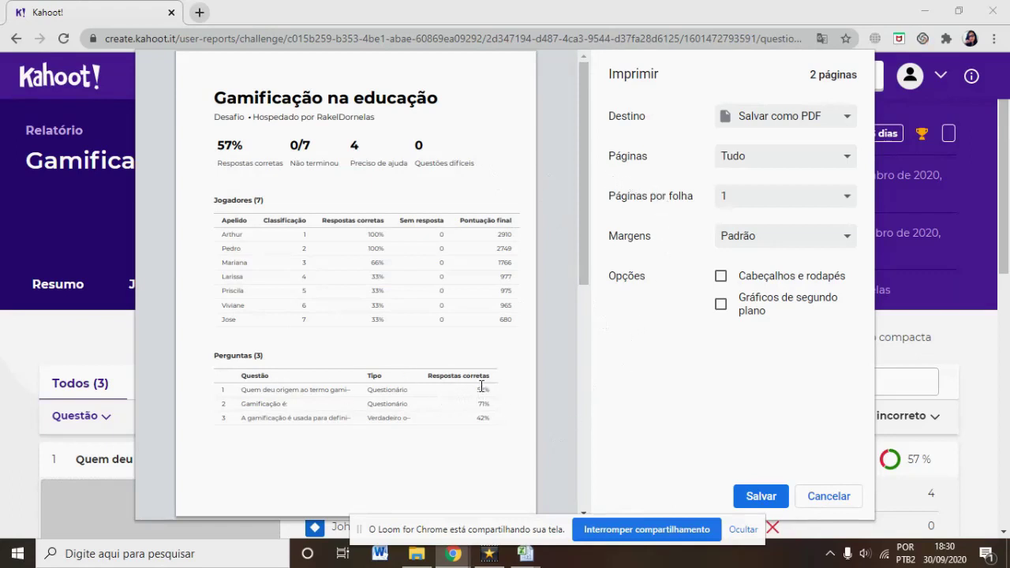
left_click(771, 127)
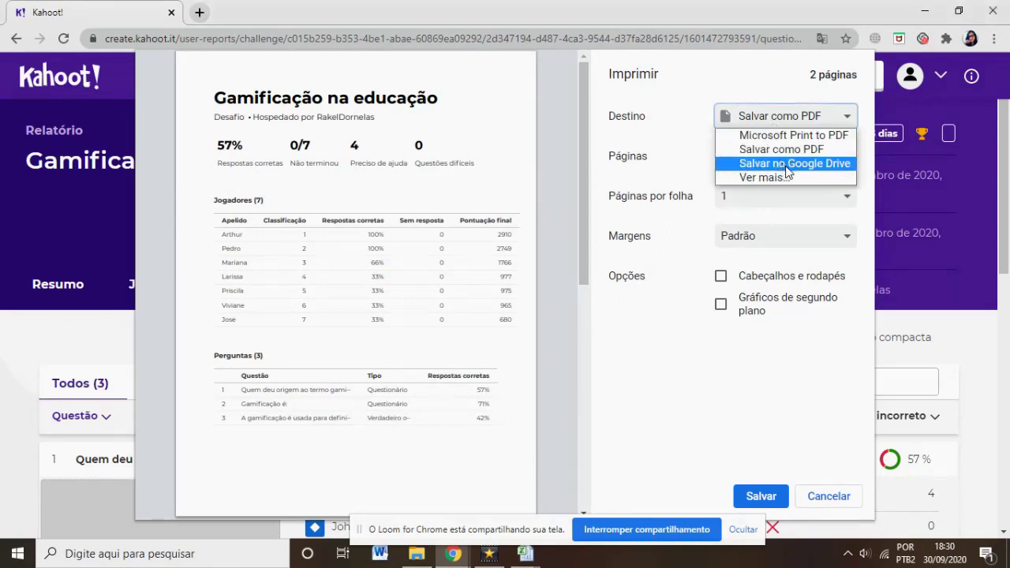
left_click(749, 92)
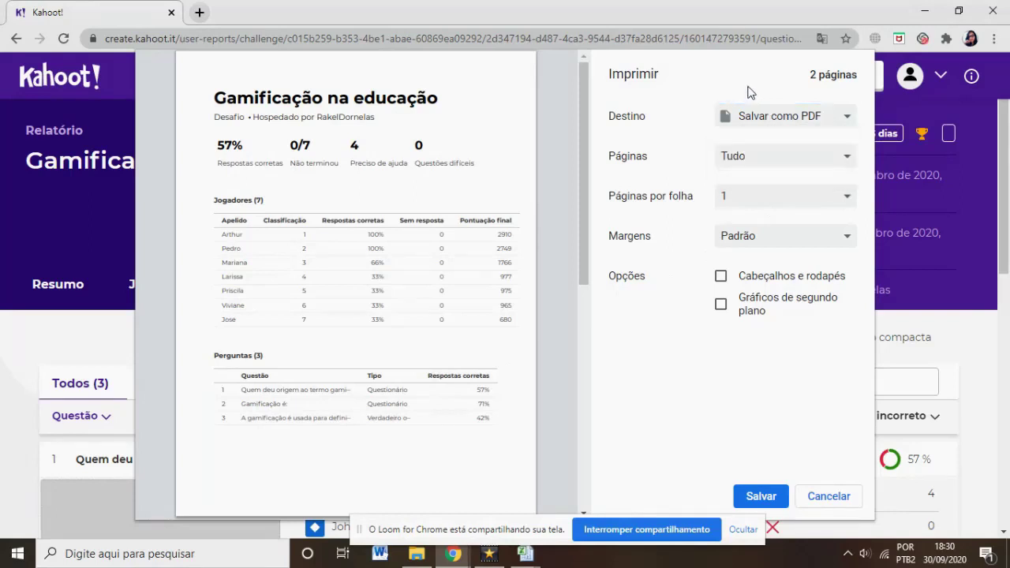
Step: Preview the printout with headers and footers and background graphics enabled, and cancel printing
left_click(718, 276)
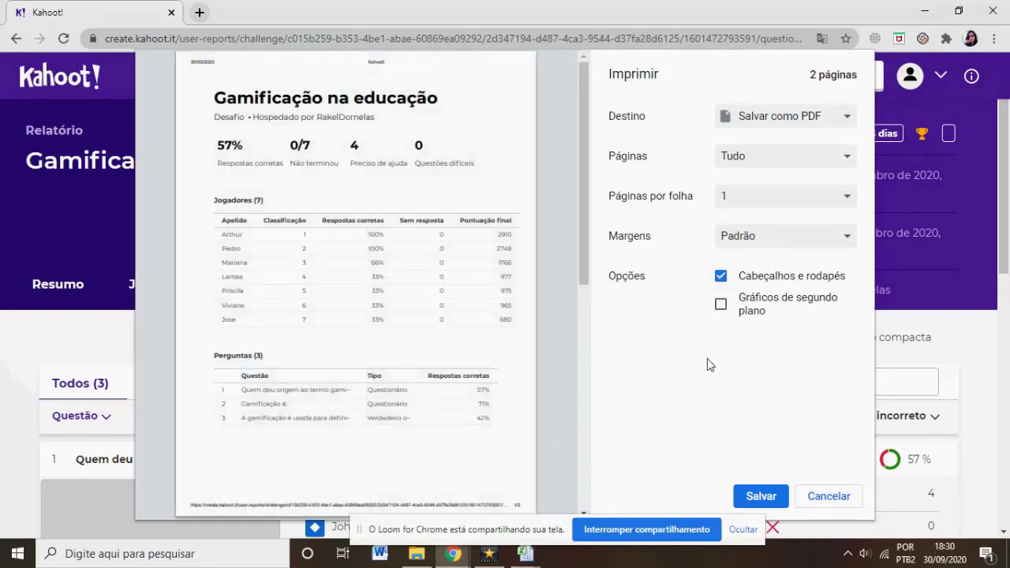
left_click(720, 306)
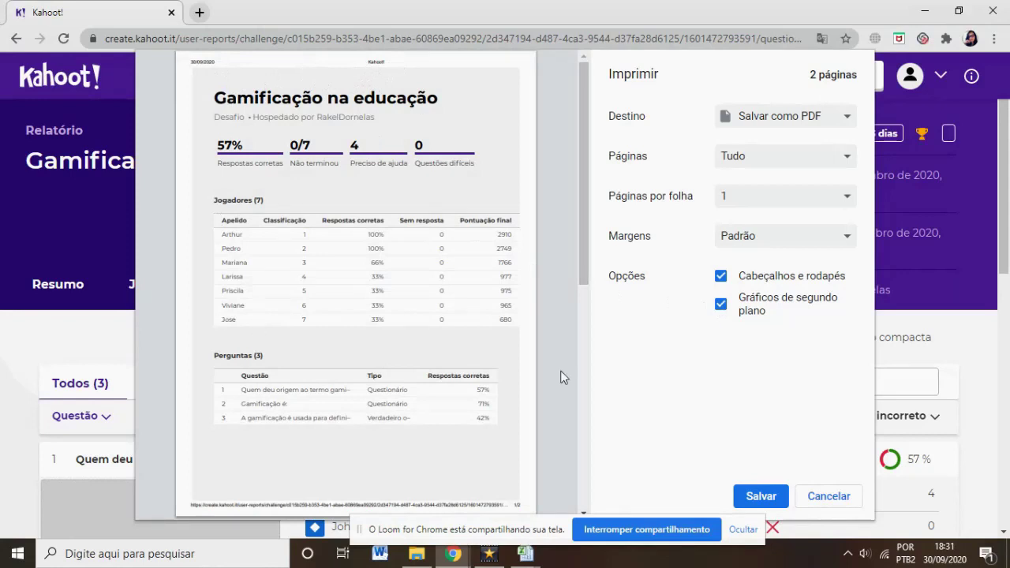
left_click(838, 496)
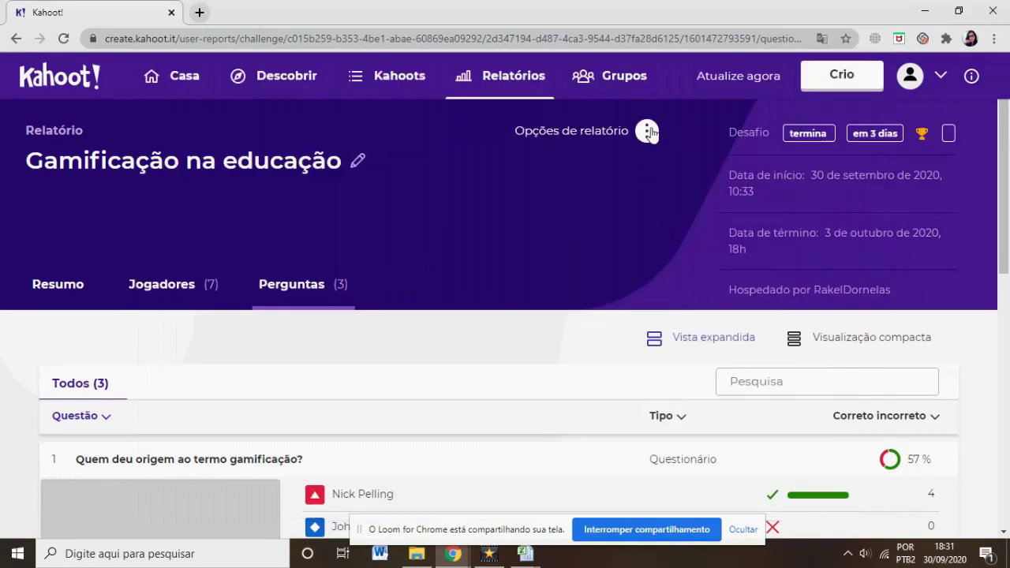
Step: Open the kahoot from its report, review its questions with the answers shown, and return to the report's options
left_click(647, 130)
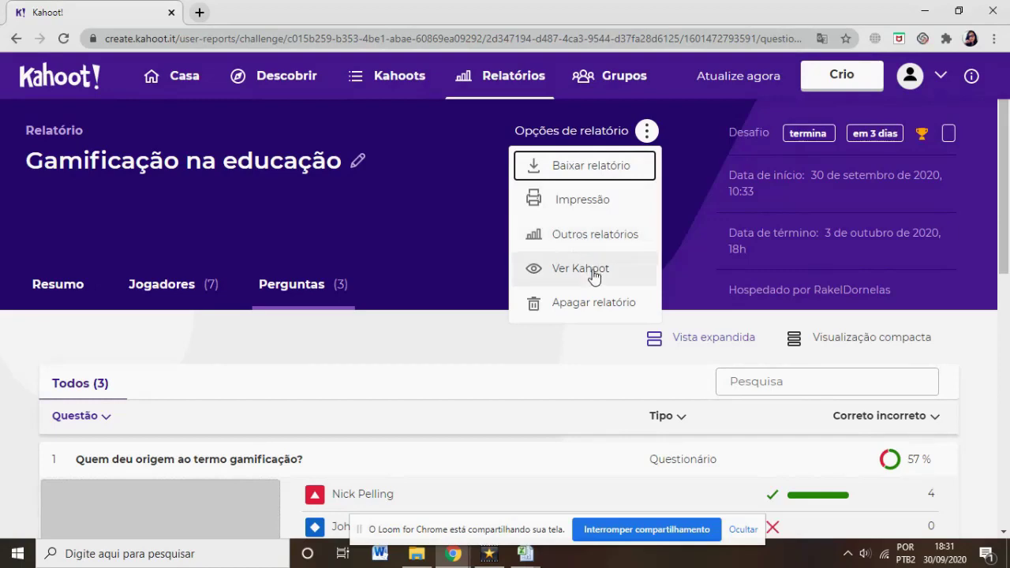
left_click(594, 272)
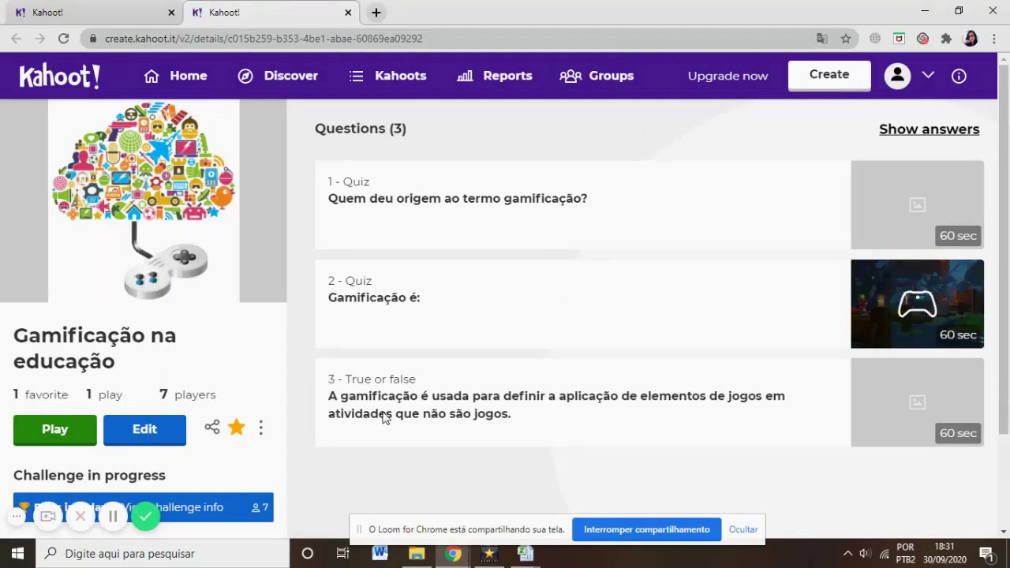
left_click(958, 135)
scroll(353, 307, "down", 4)
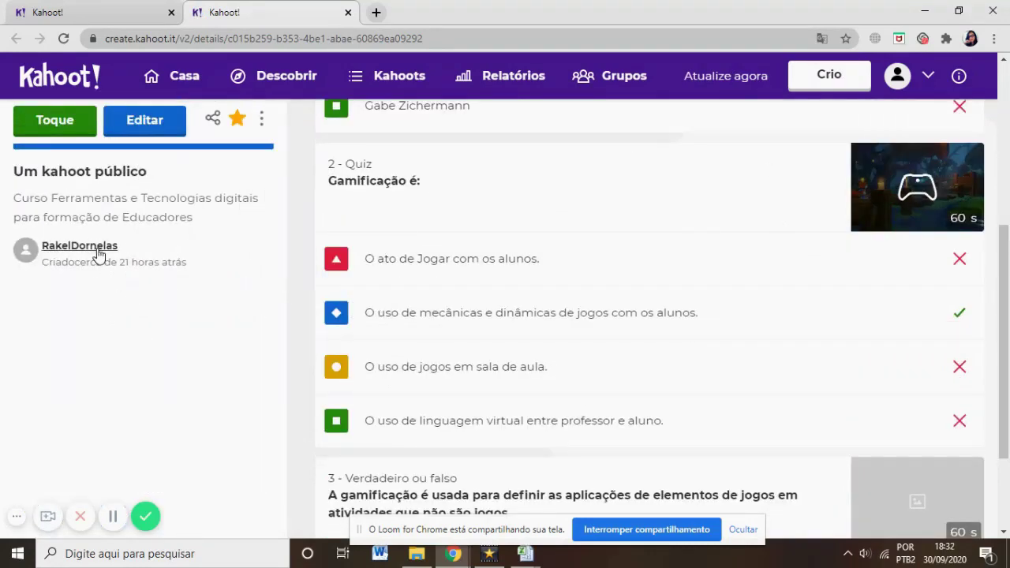
left_click_drag(996, 286, 998, 126)
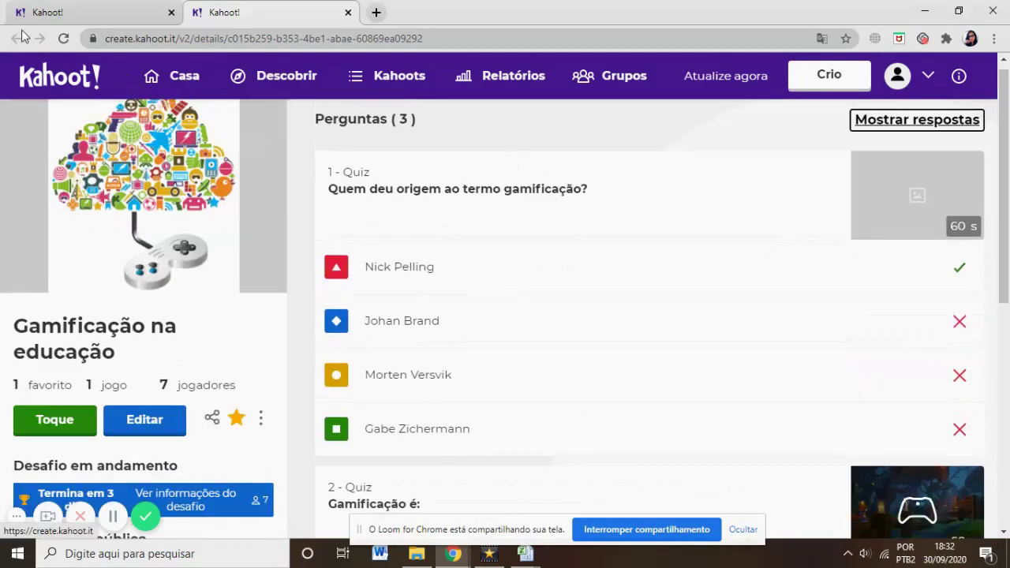
left_click(76, 24)
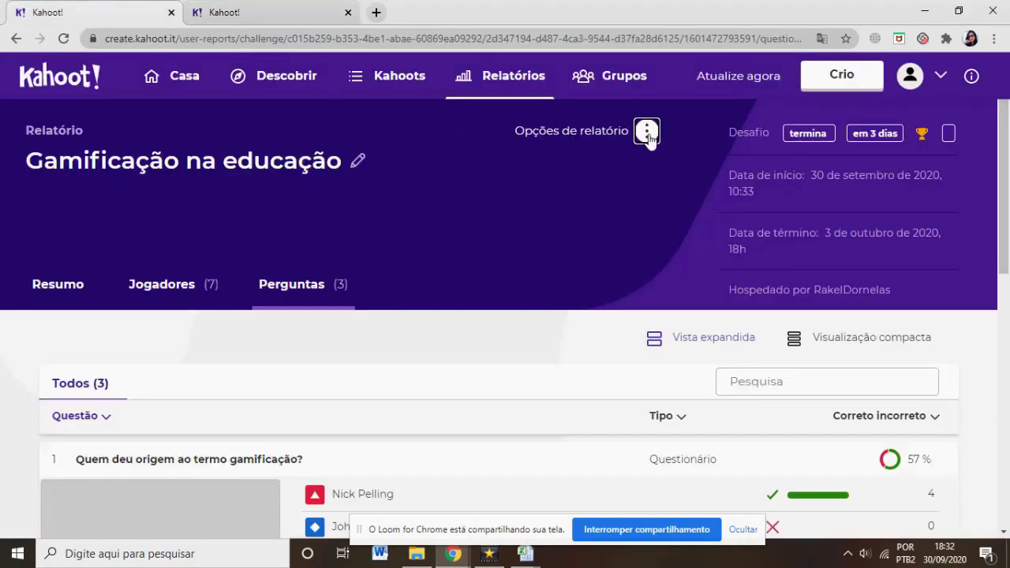
left_click(647, 133)
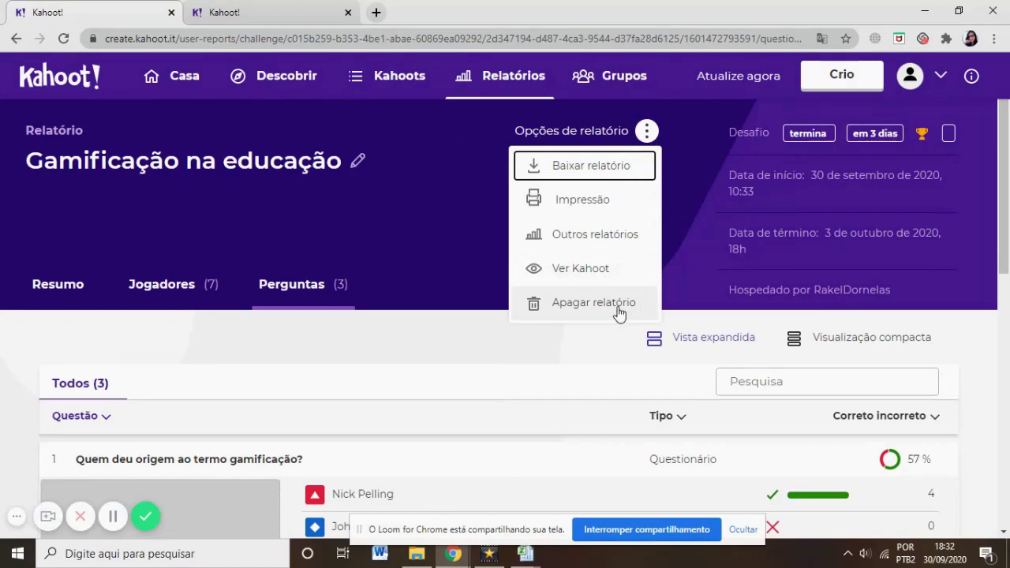
Step: Create a new group named "Tecnologias digitais" in the Kahoot groups area
left_click(619, 79)
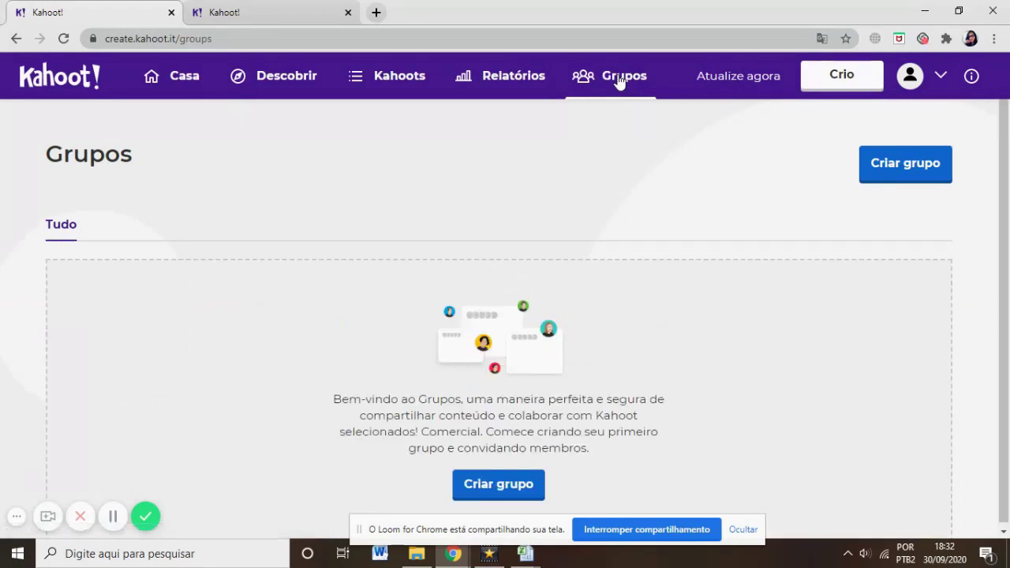
left_click(492, 494)
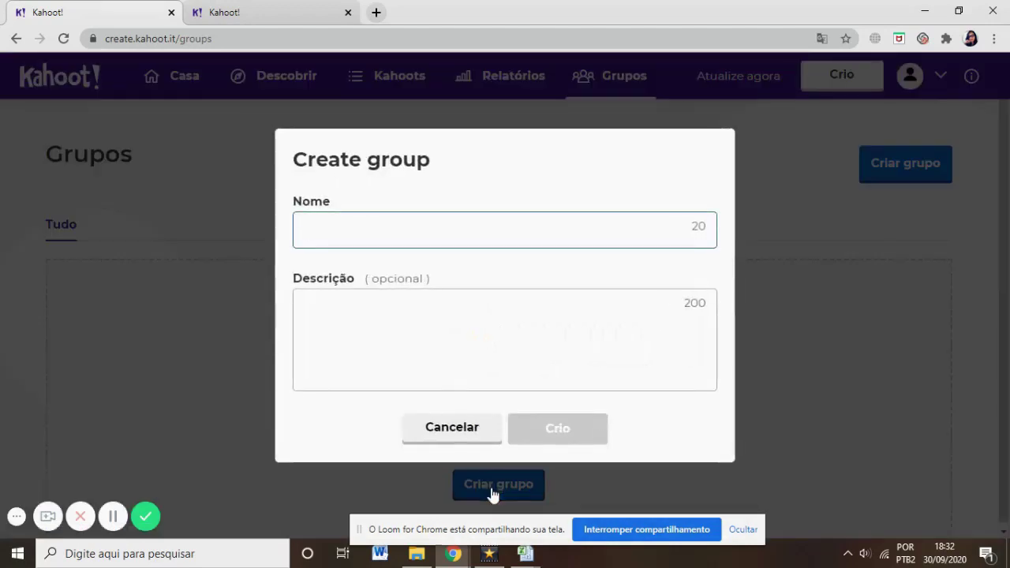
type("Tecnologias digitais")
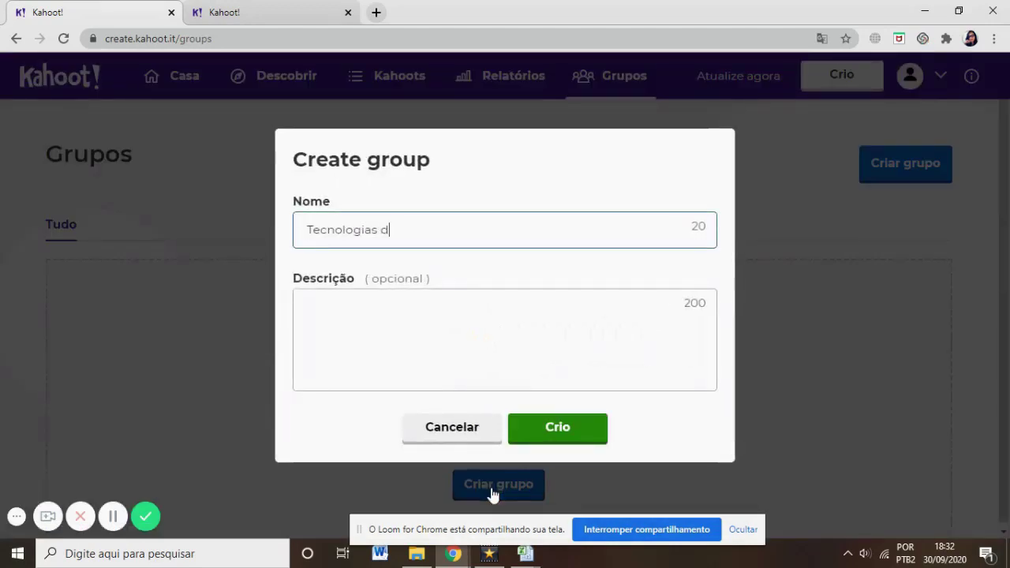
left_click(560, 428)
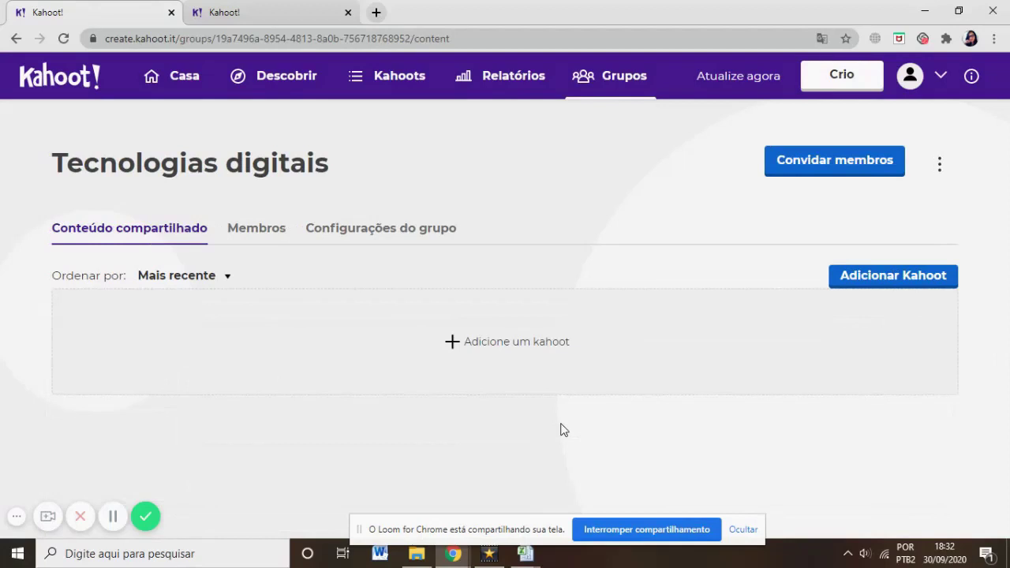
Step: View the new group's member list and its member invitation form, closing the form without inviting anyone
left_click(269, 229)
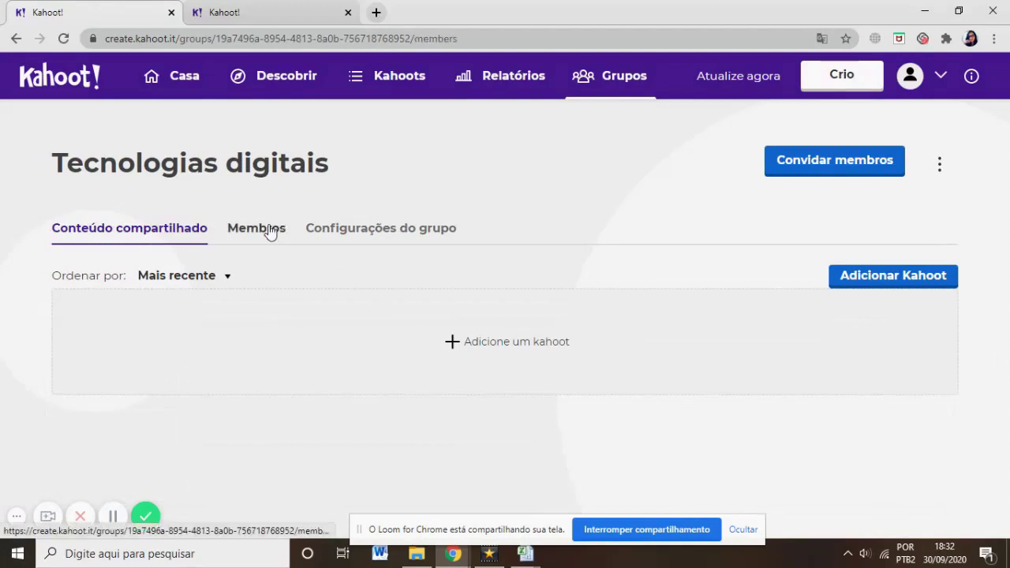
left_click(859, 175)
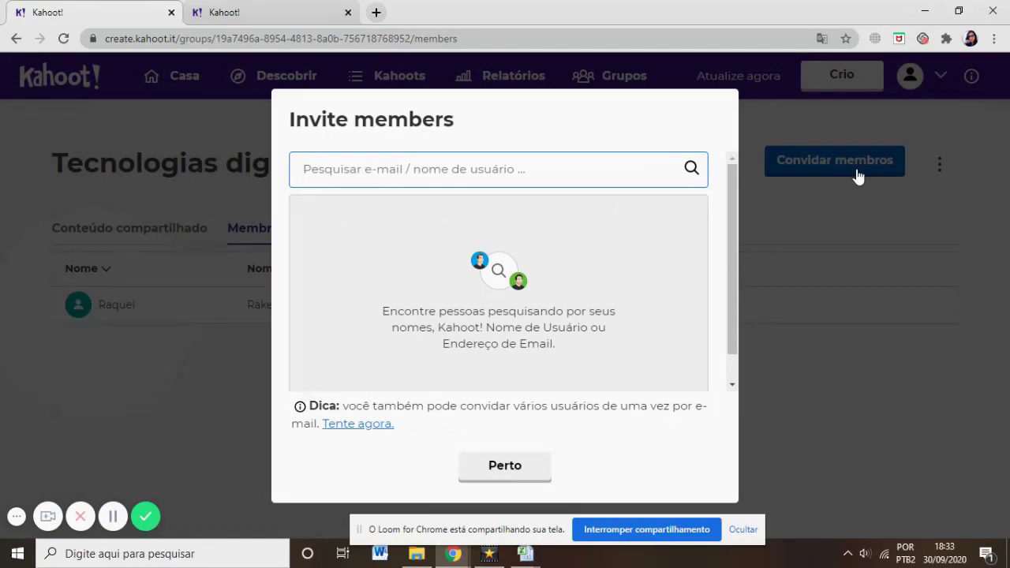
left_click(862, 204)
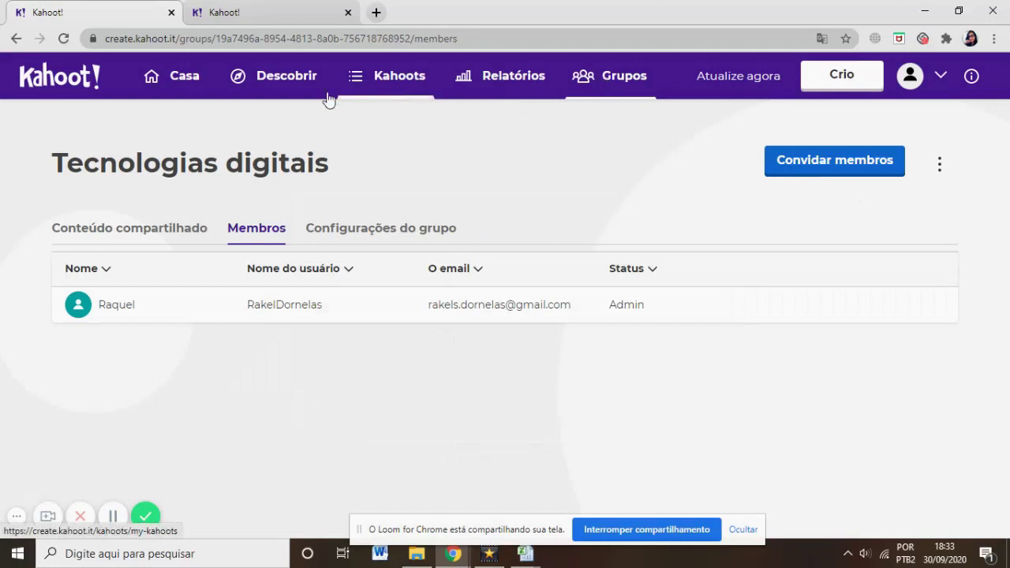
Step: Search Kahoot's Discover library for "gamificação"
left_click(287, 94)
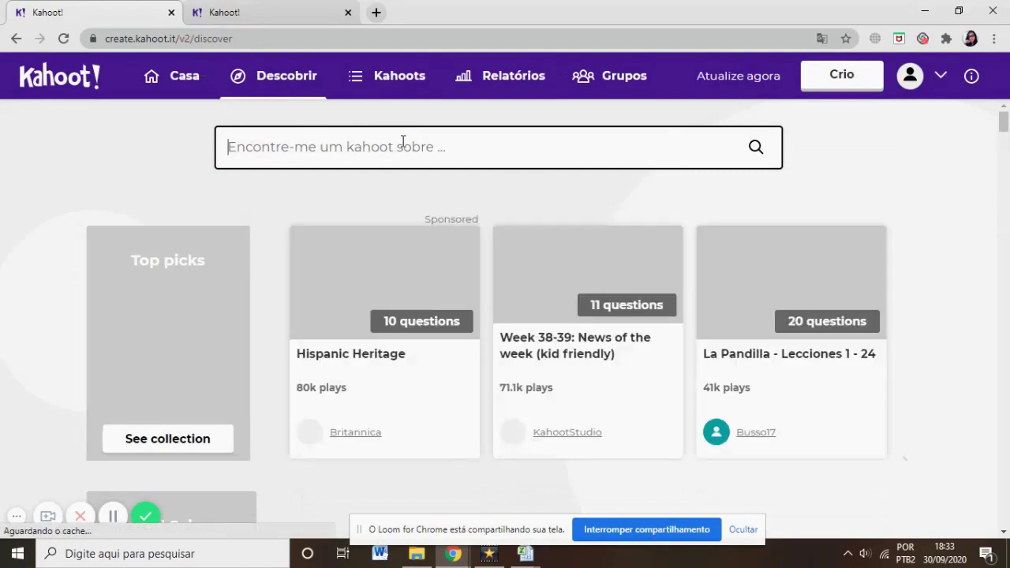
type("gamificação")
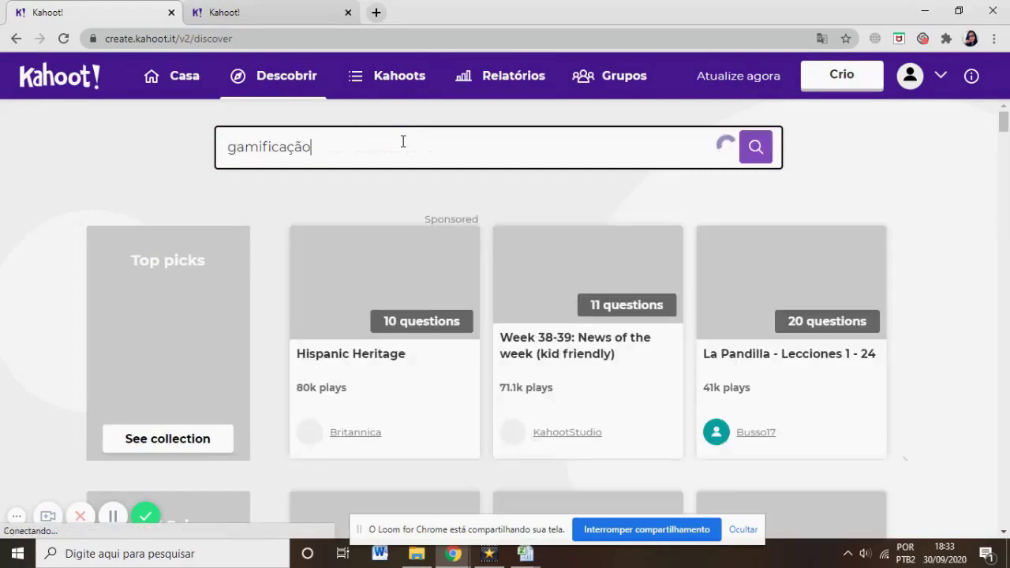
left_click(755, 150)
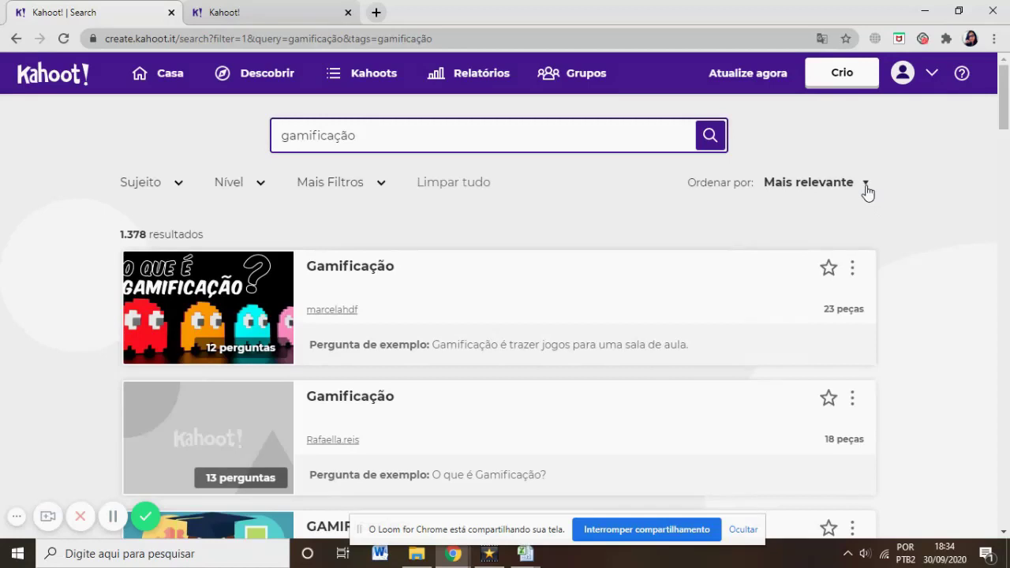
Step: View the grade options of the level filter and look through the search results without applying a filter
left_click(252, 185)
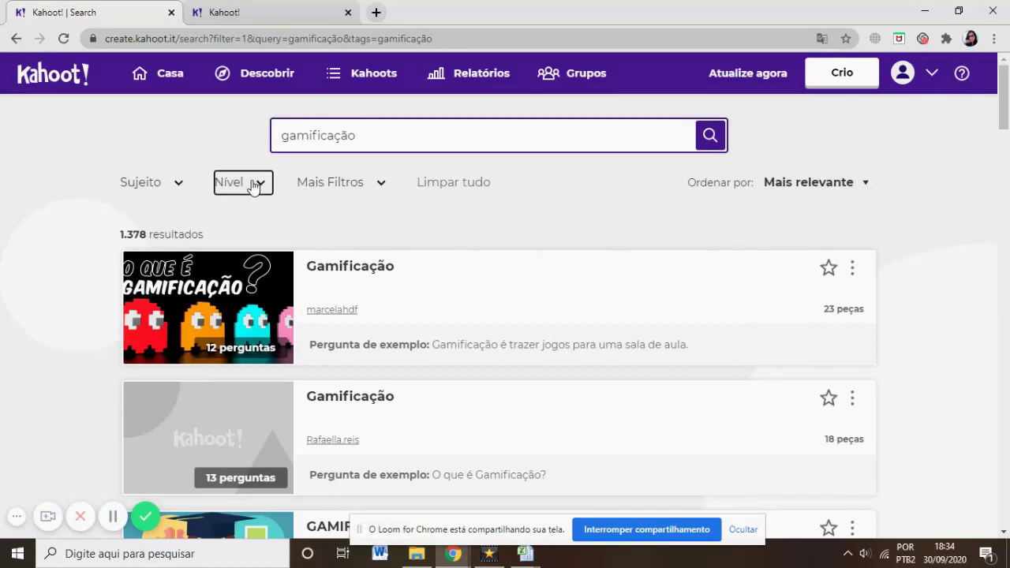
left_click(254, 186)
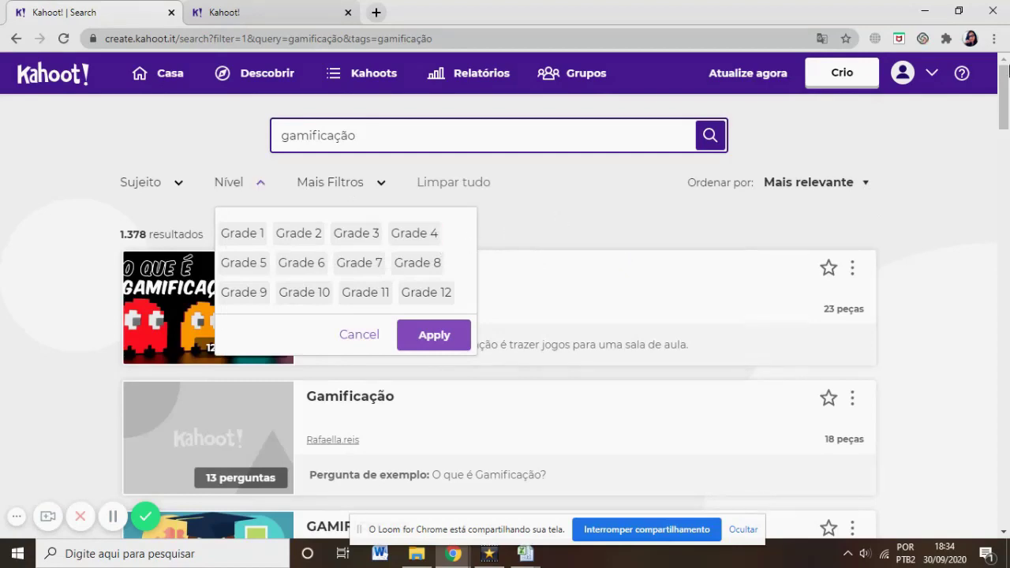
left_click_drag(1006, 116, 1008, 201)
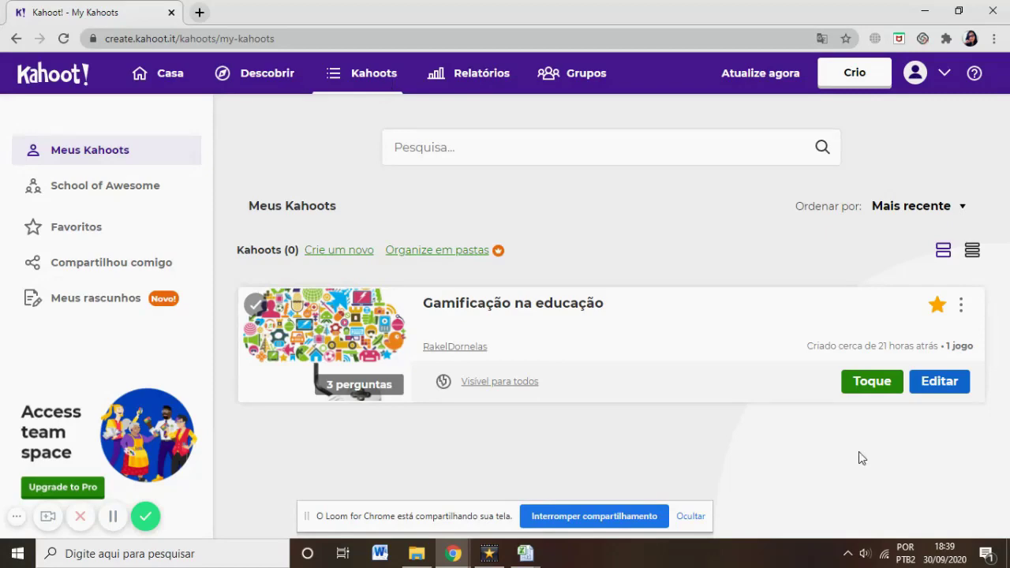
Step: Launch "Gamificação na educação" from My Kahoots as a live Teach game and dismiss the page translation offer
left_click(877, 384)
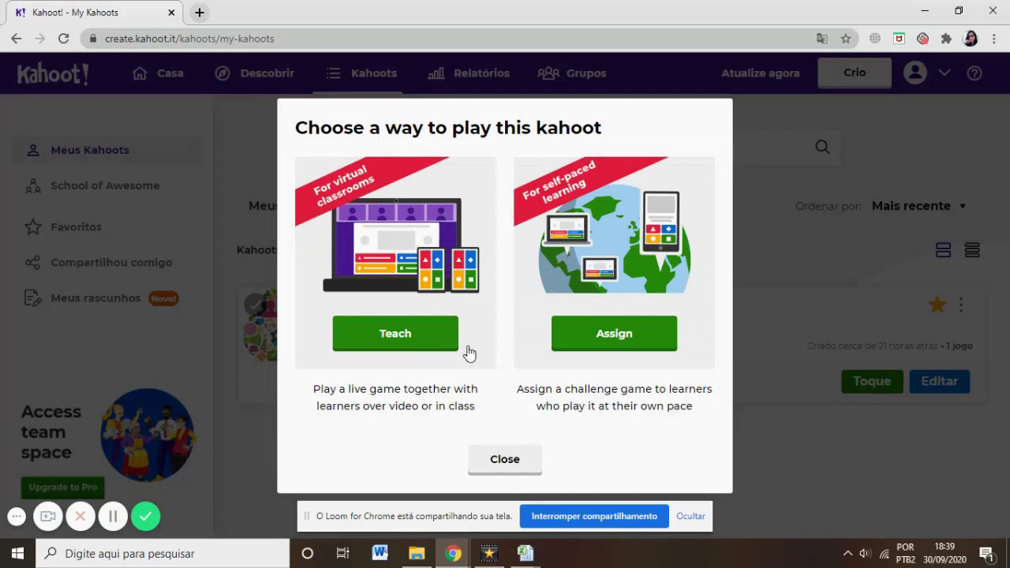
left_click(406, 338)
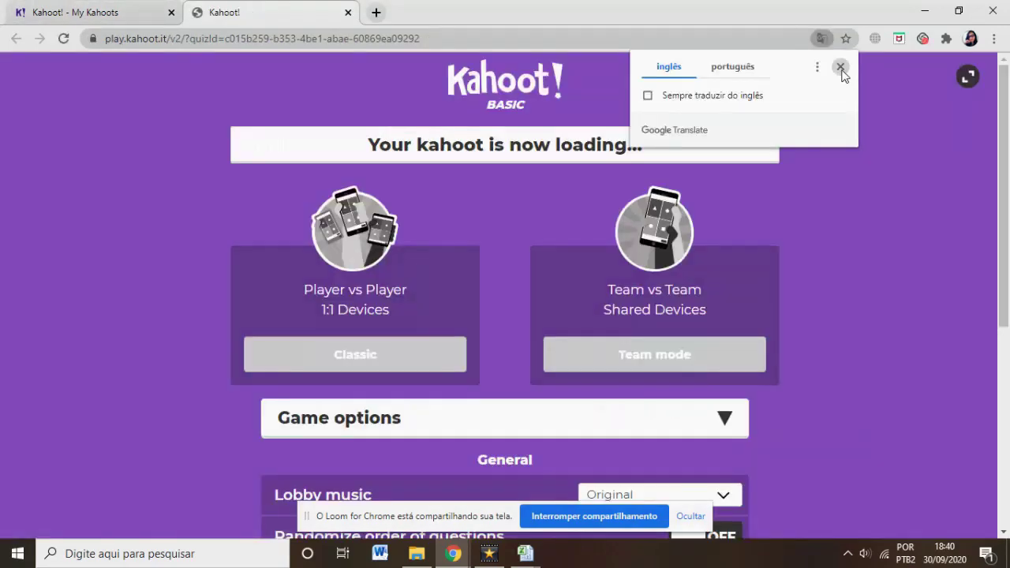
left_click(841, 67)
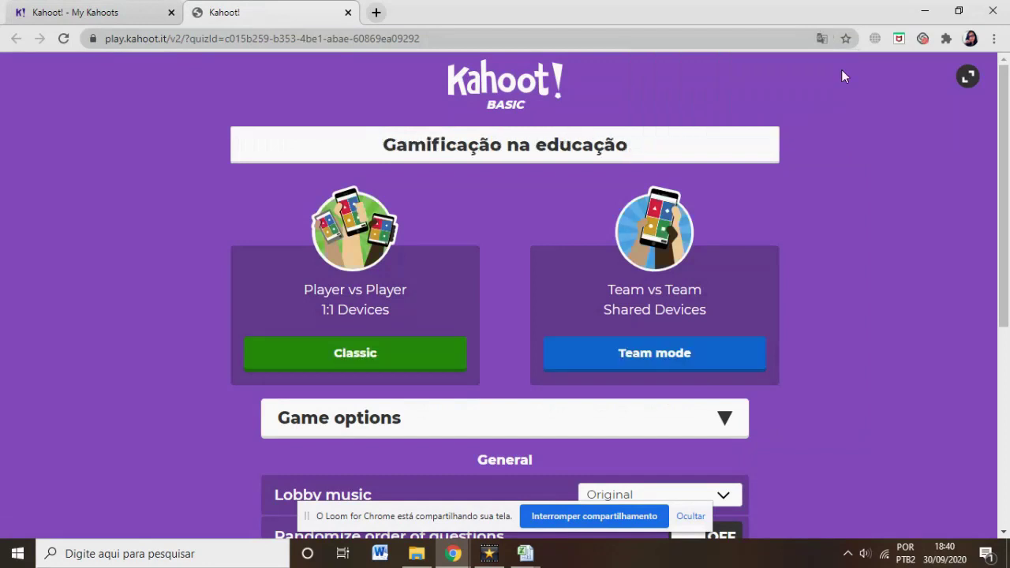